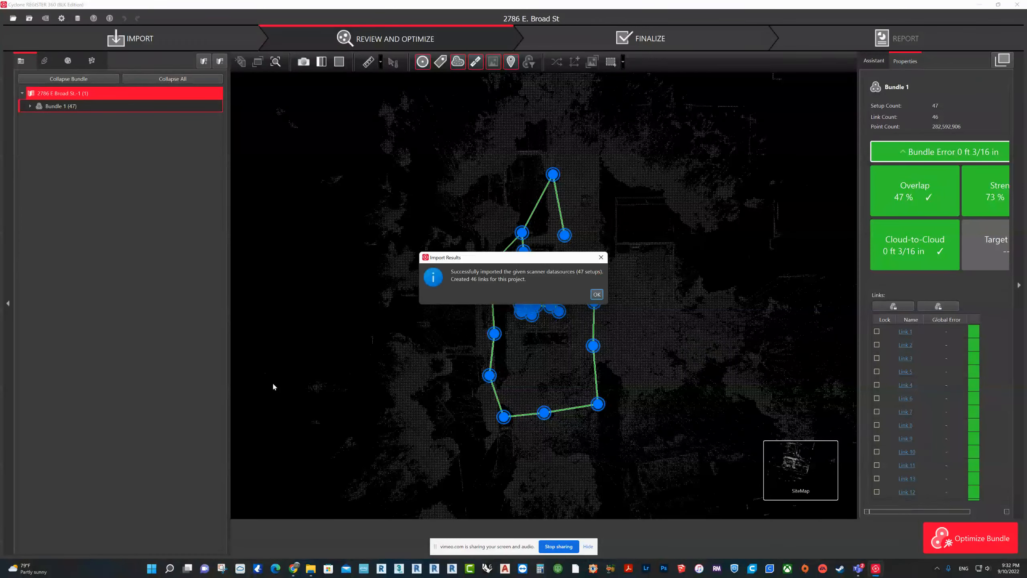
Step: Dismiss the import results message and inspect the cluster of linked setups inside the building on the site map
key("alt+Tab")
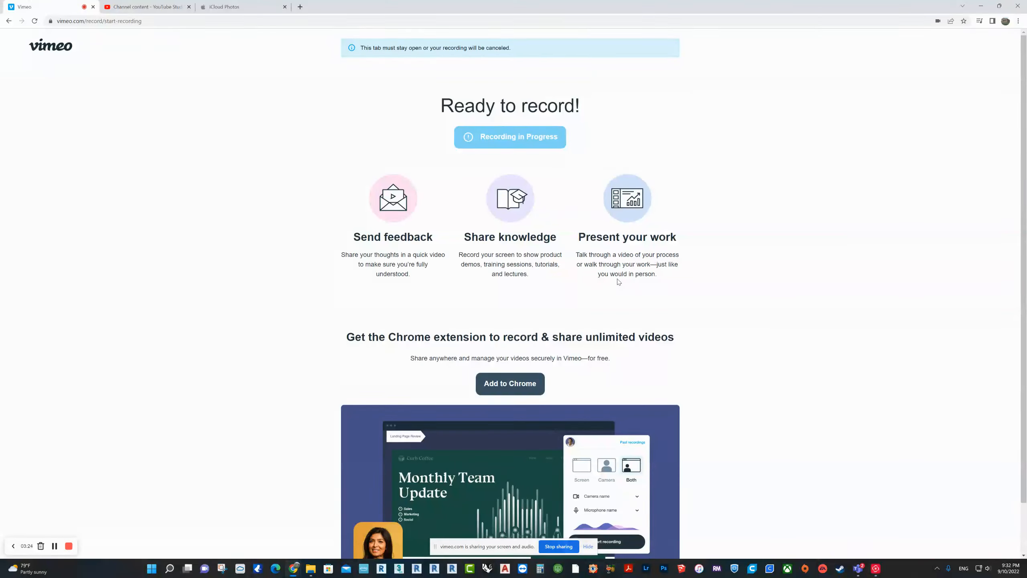
key("alt+Tab")
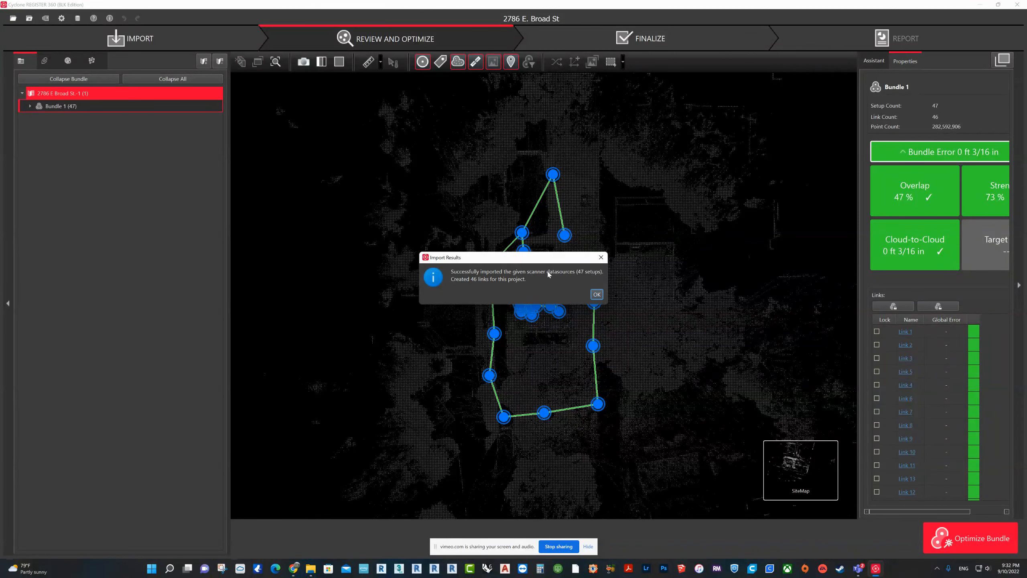
left_click(597, 294)
scroll(569, 317, "up", 2)
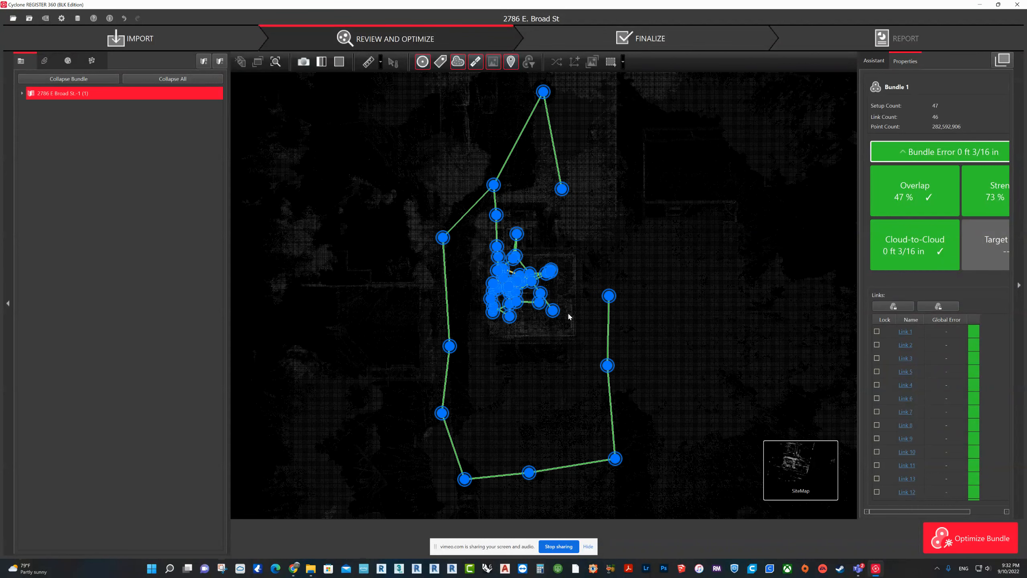
scroll(512, 330, "up", 3)
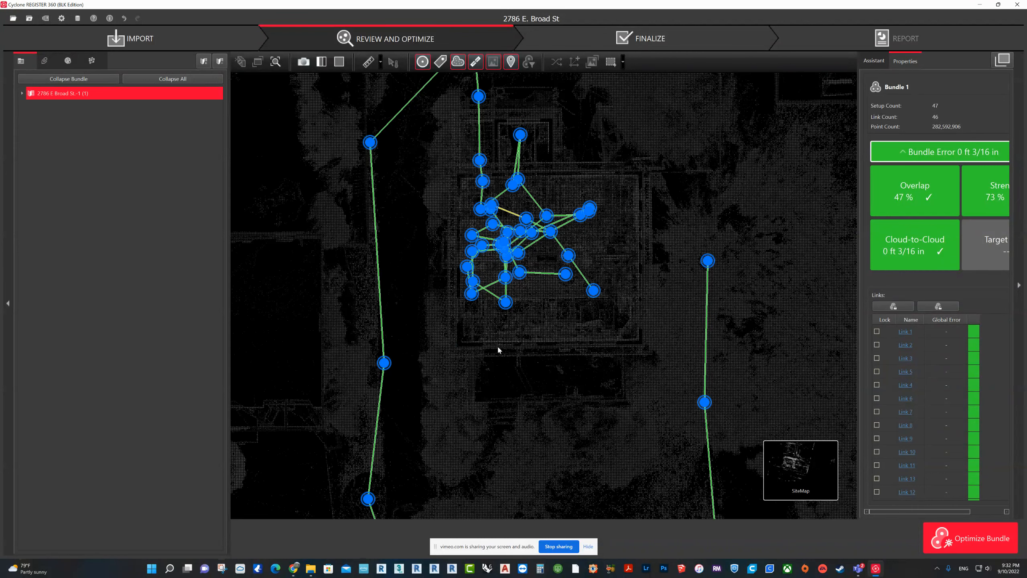
scroll(498, 356, "up", 3)
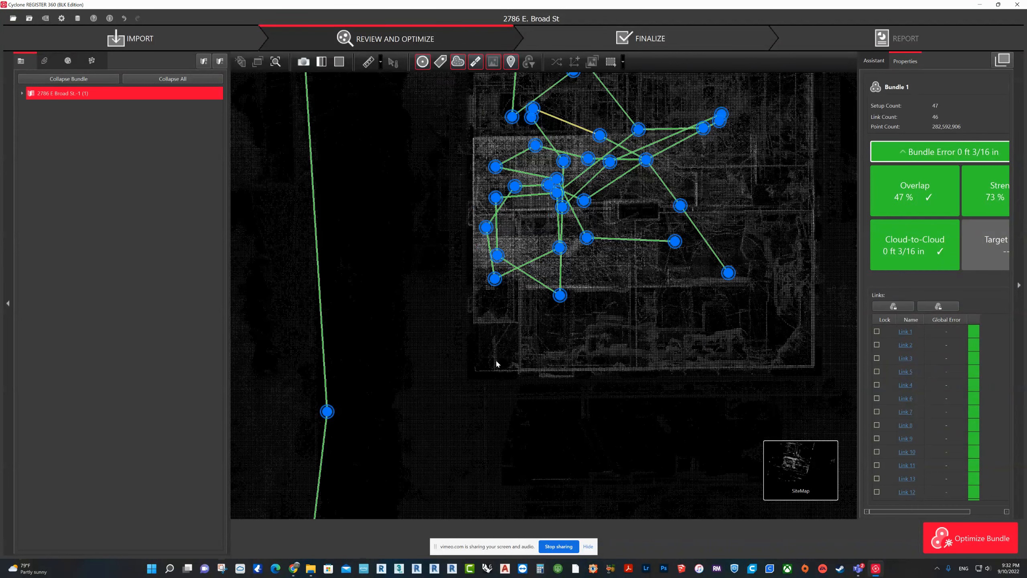
scroll(497, 362, "down", 2)
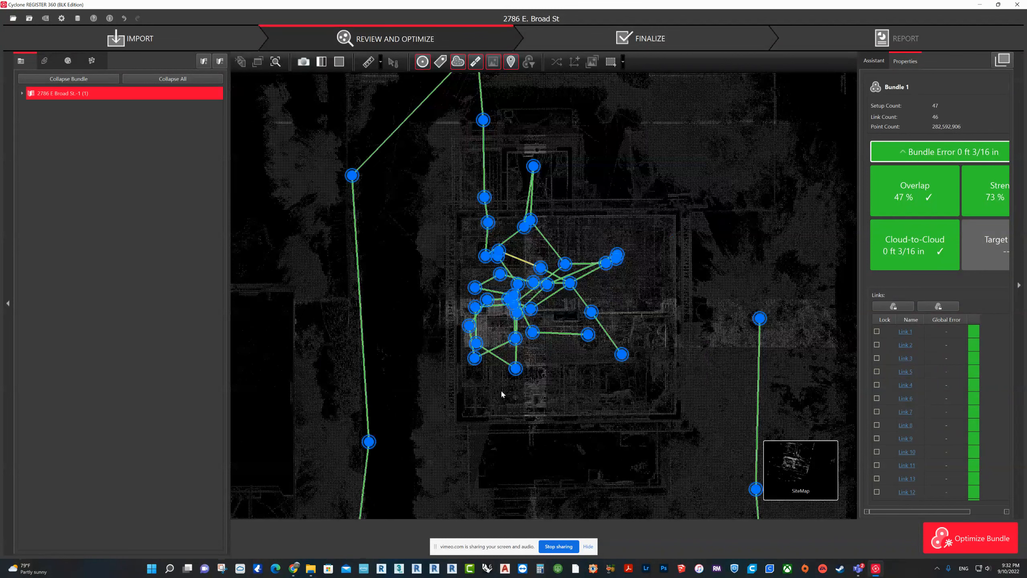
Step: Create a user coordinate system with its origin near the building's lower-left corner on the site map
left_click(515, 368)
left_click(574, 61)
left_click_drag(518, 388, 457, 424)
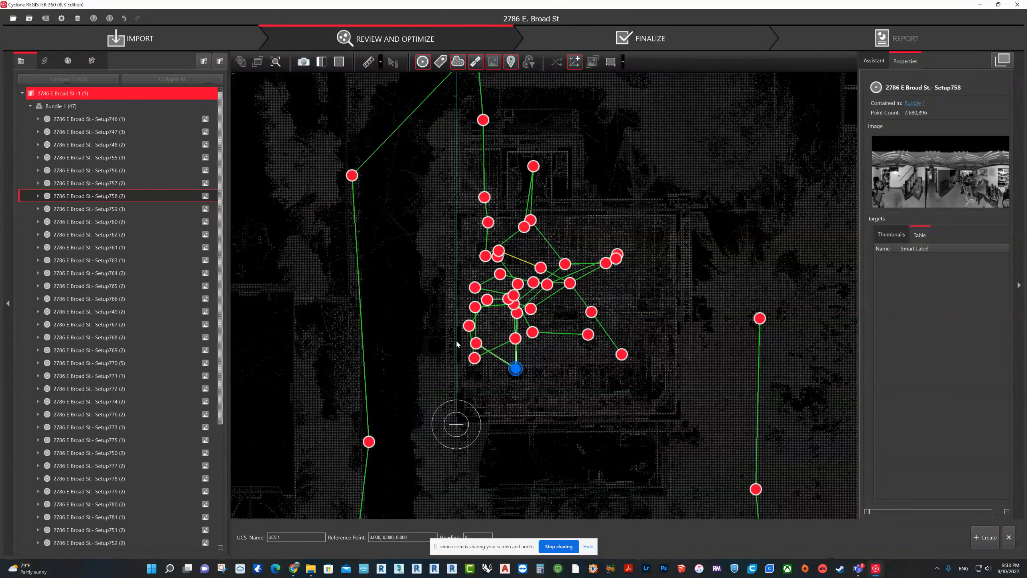
left_click(990, 543)
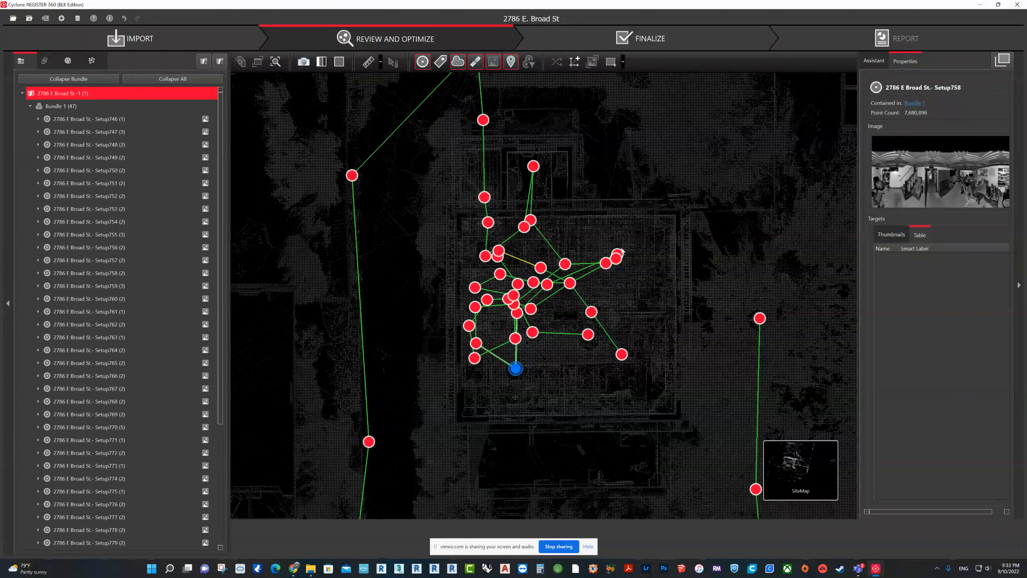
Step: Open Setup746 and Setup747 in Visual Alignment and inspect how their point clouds overlap in top view
left_click_drag(654, 386, 652, 384)
scroll(652, 384, "down", 4)
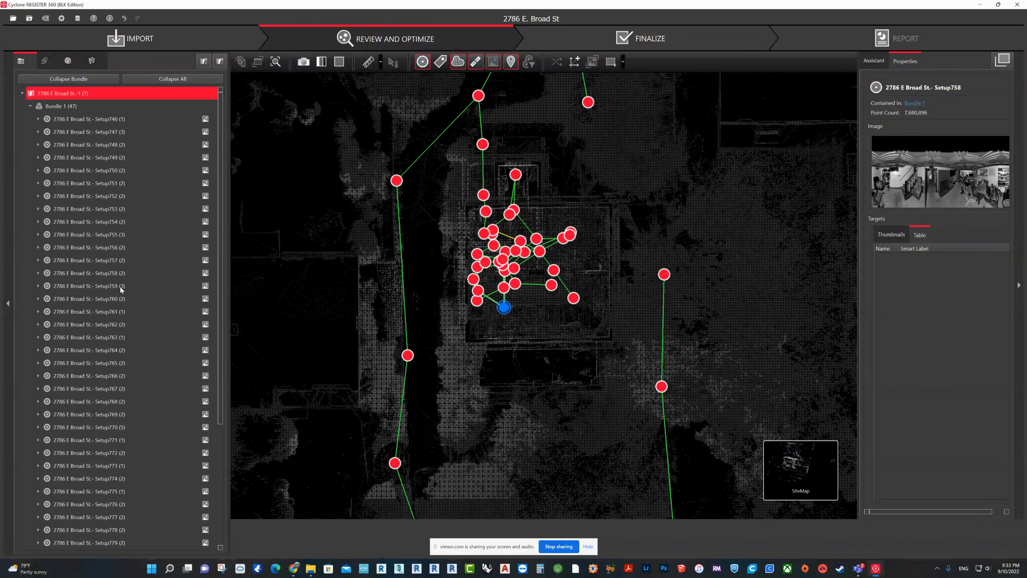
left_click(92, 123)
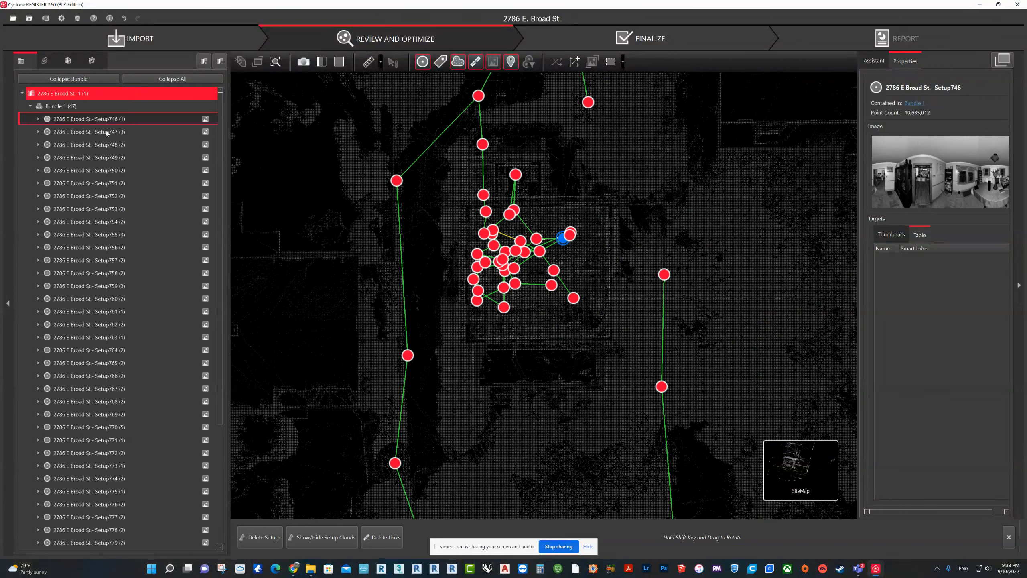
left_click(107, 132, "ctrl")
left_click(724, 535)
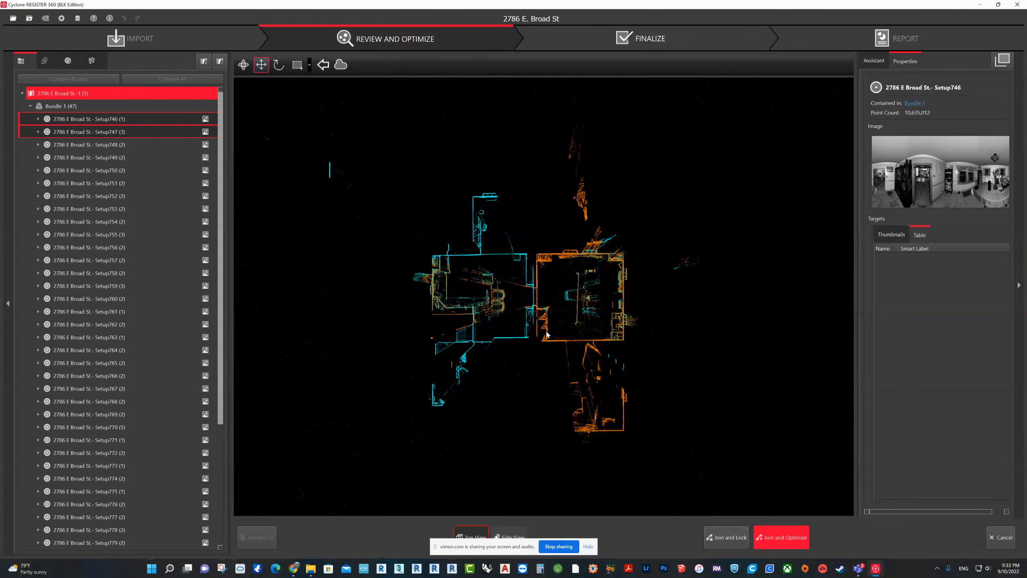
scroll(493, 348, "up", 4)
scroll(709, 275, "up", 3)
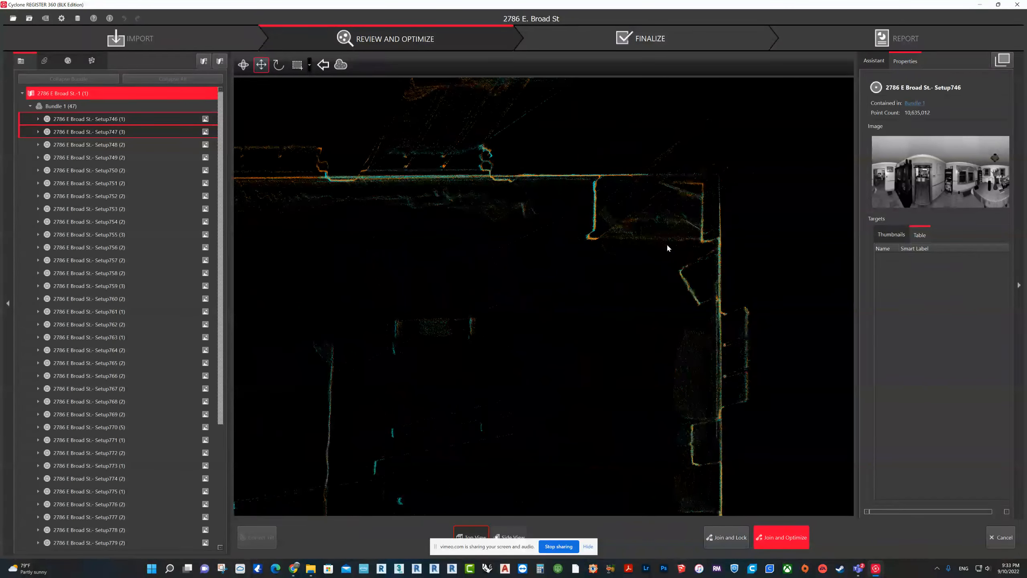
Step: Check the Setup746 and Setup747 overlap in side view, leaving the alignment without joining them
left_click(509, 534)
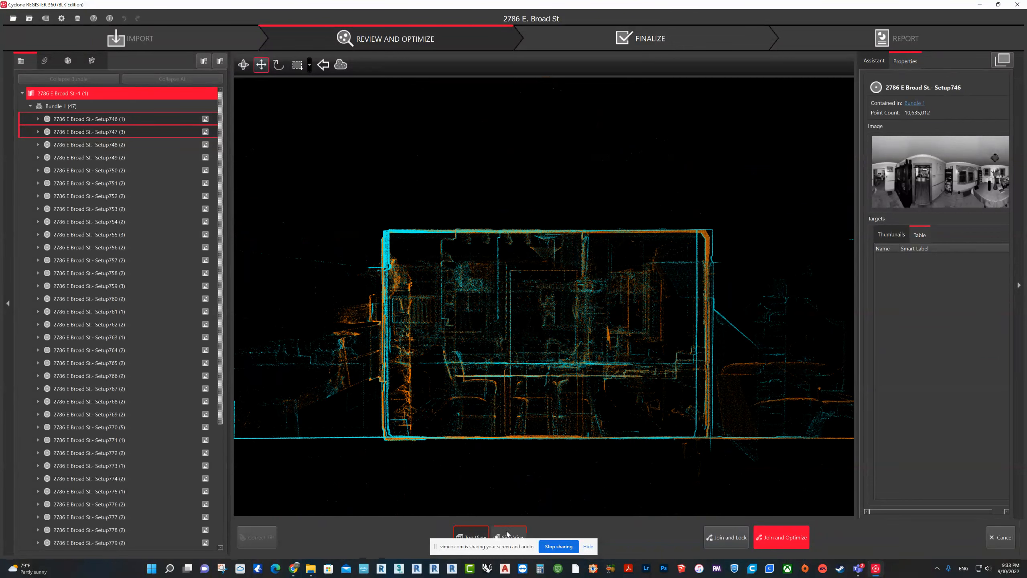
left_click_drag(492, 333, 449, 310)
scroll(505, 372, "up", 4)
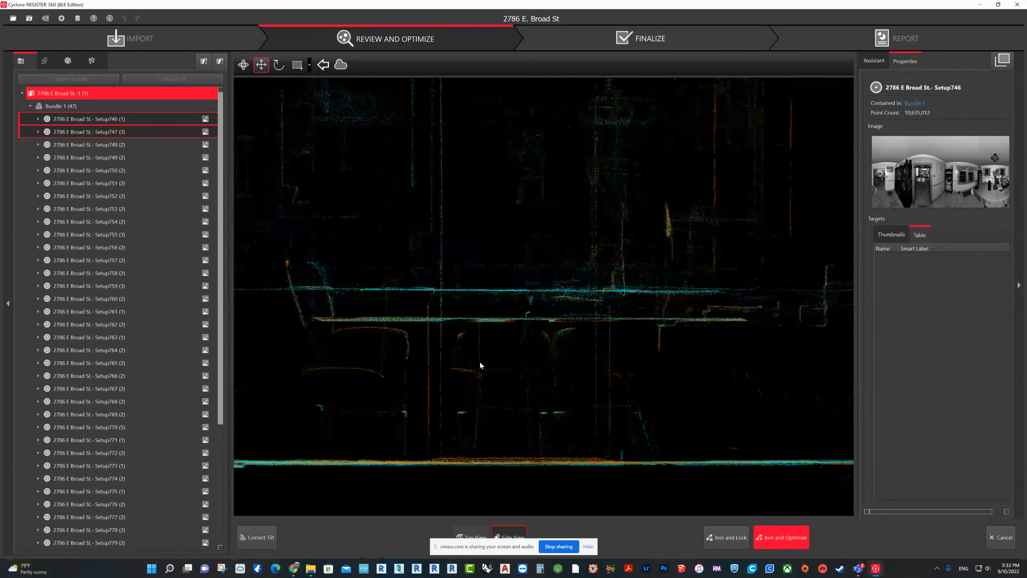
scroll(480, 360, "down", 5)
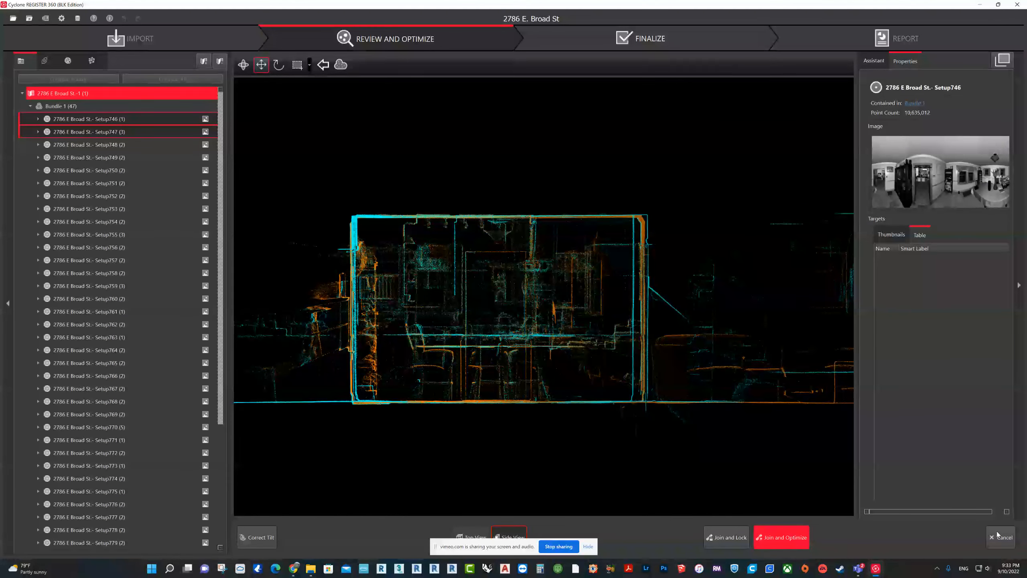
left_click(1001, 538)
Step: Check the alignment of Setup748 and Setup749 in top and side view, leaving Visual Alignment without joining
left_click(116, 143)
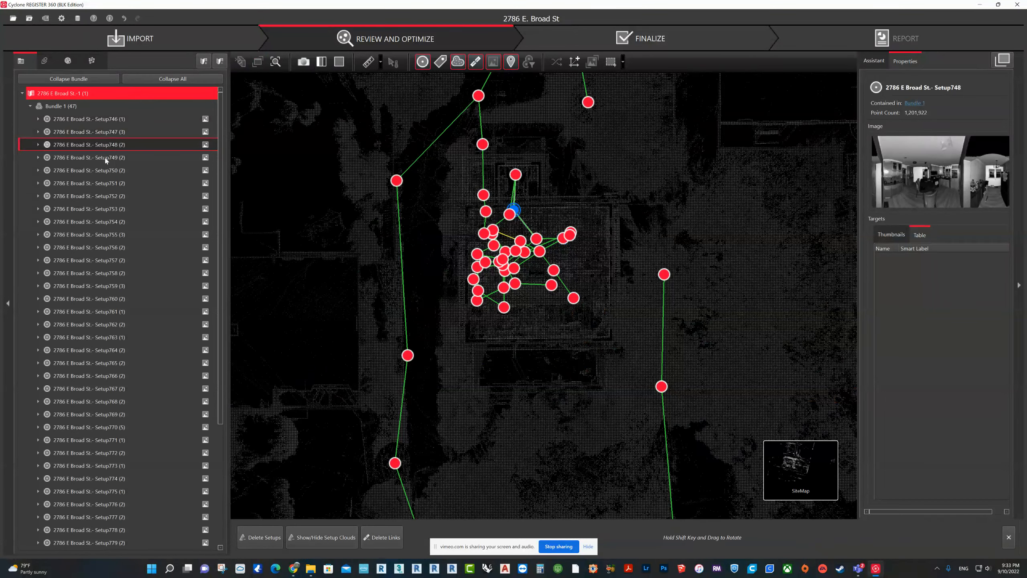
left_click(106, 157, "ctrl")
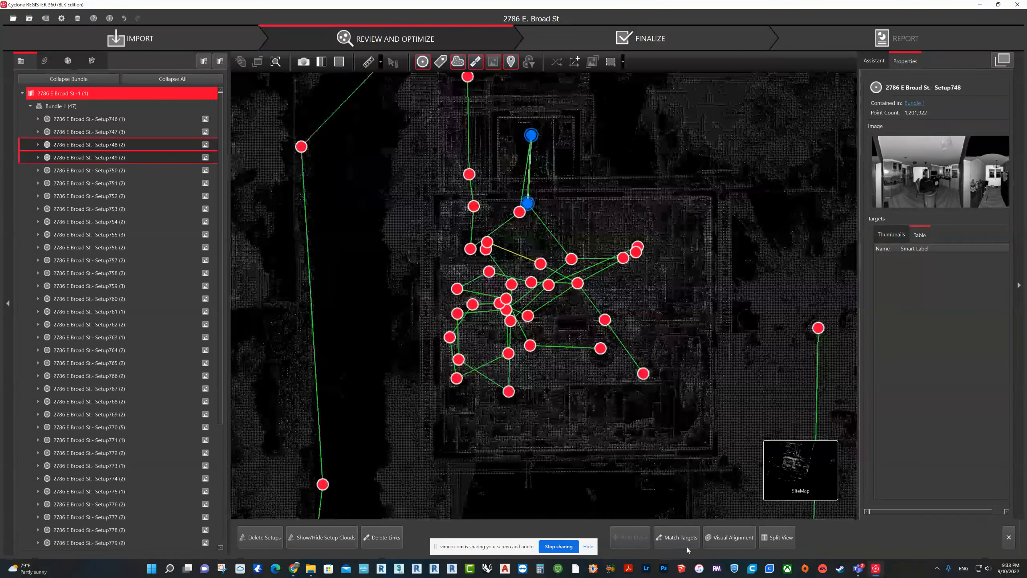
left_click(720, 541)
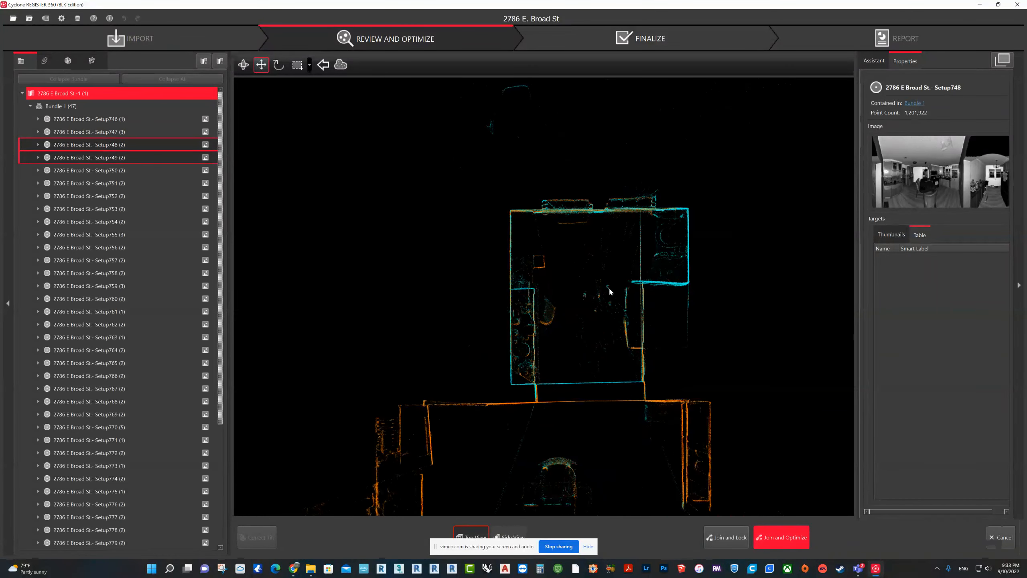
left_click(509, 533)
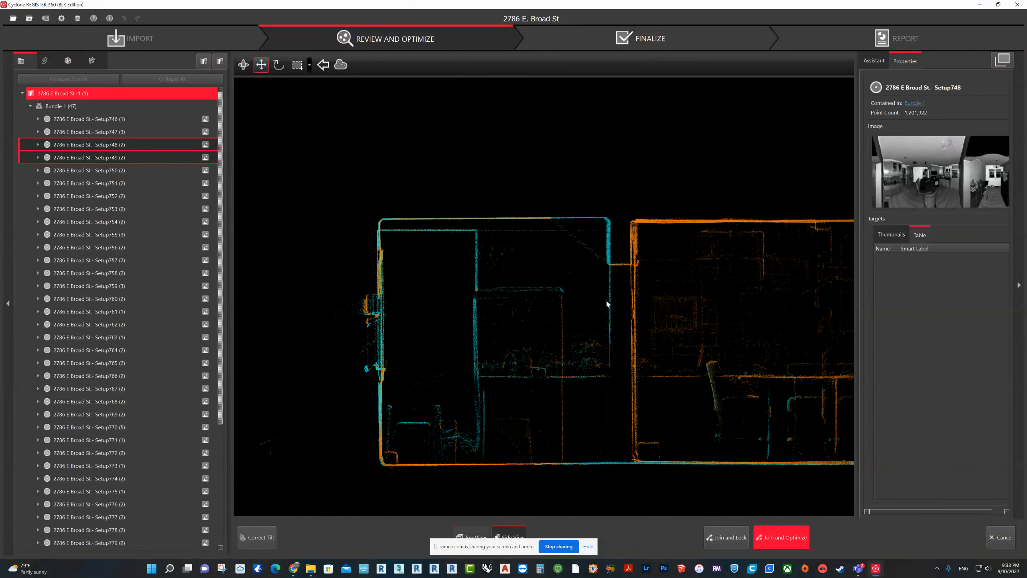
left_click(1000, 537)
Step: Check the alignment of Setup750 and Setup751 in top and side view, leaving Visual Alignment without joining
left_click(106, 171)
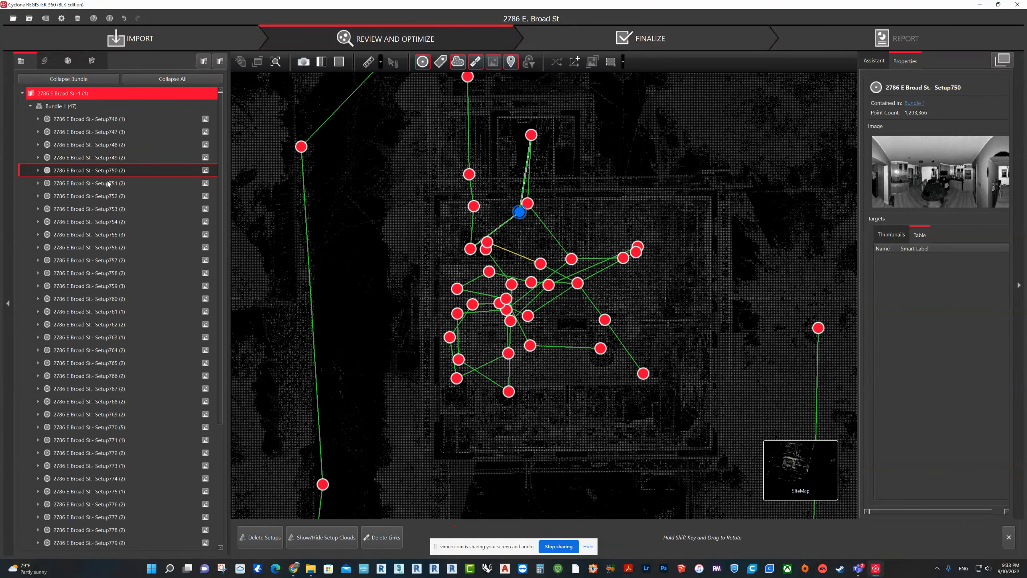
left_click(108, 183, "ctrl")
left_click(780, 538)
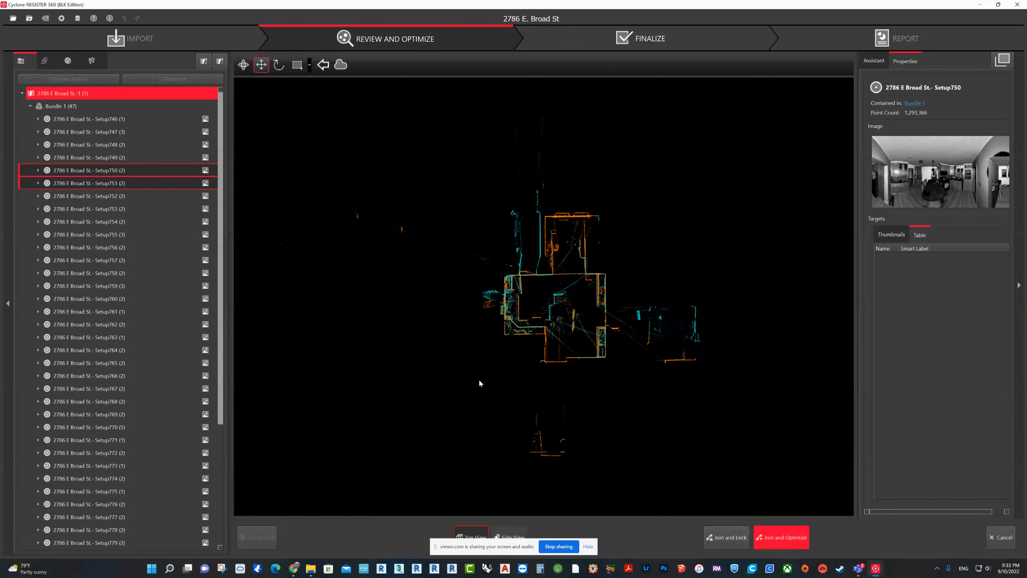
left_click(510, 534)
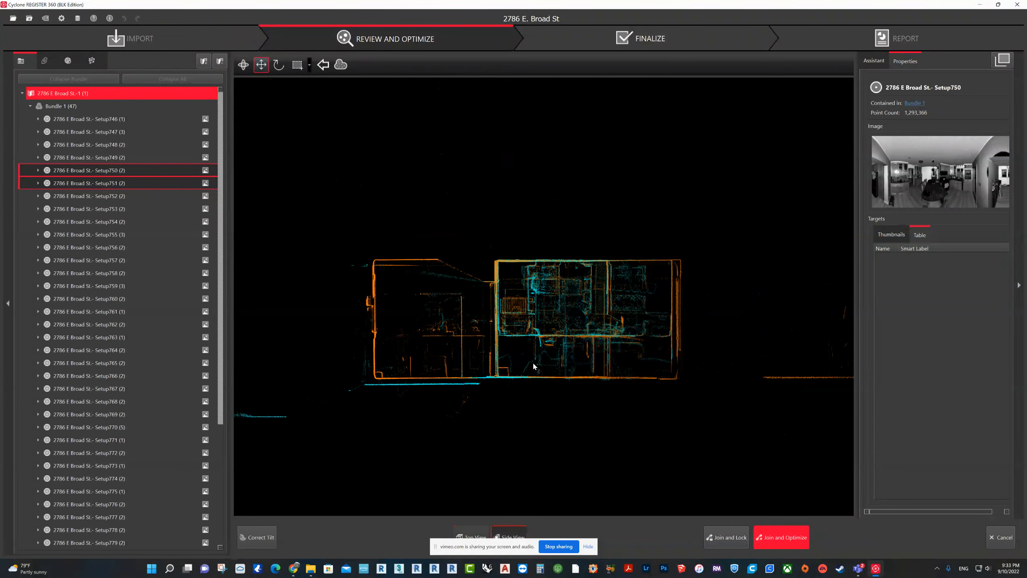
left_click(1001, 542)
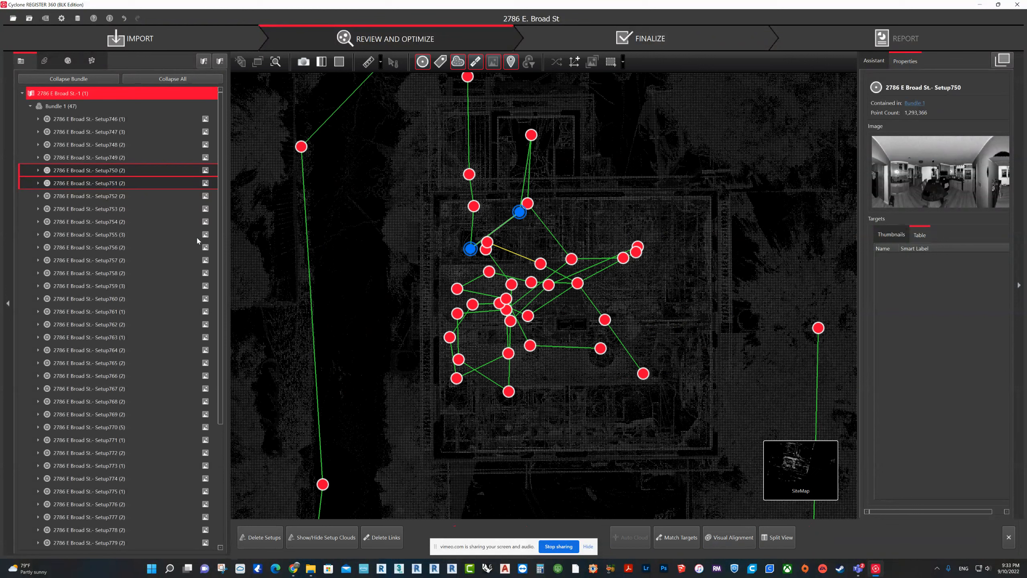
Step: Check the alignment of Setup752 and Setup753 in top view, leaving Visual Alignment without joining
left_click(91, 197)
left_click(85, 209, "ctrl")
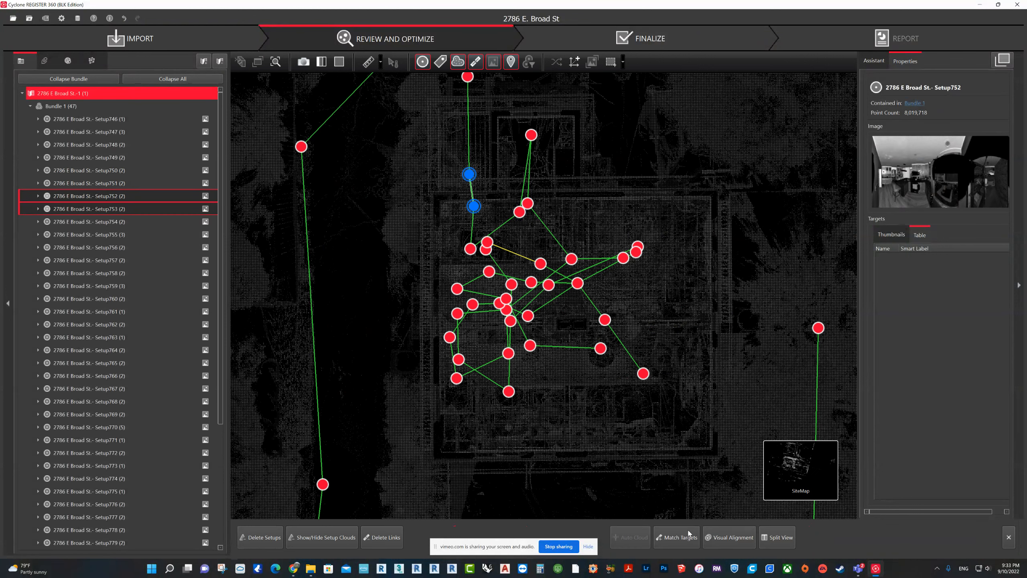
left_click(721, 537)
scroll(510, 280, "up", 8)
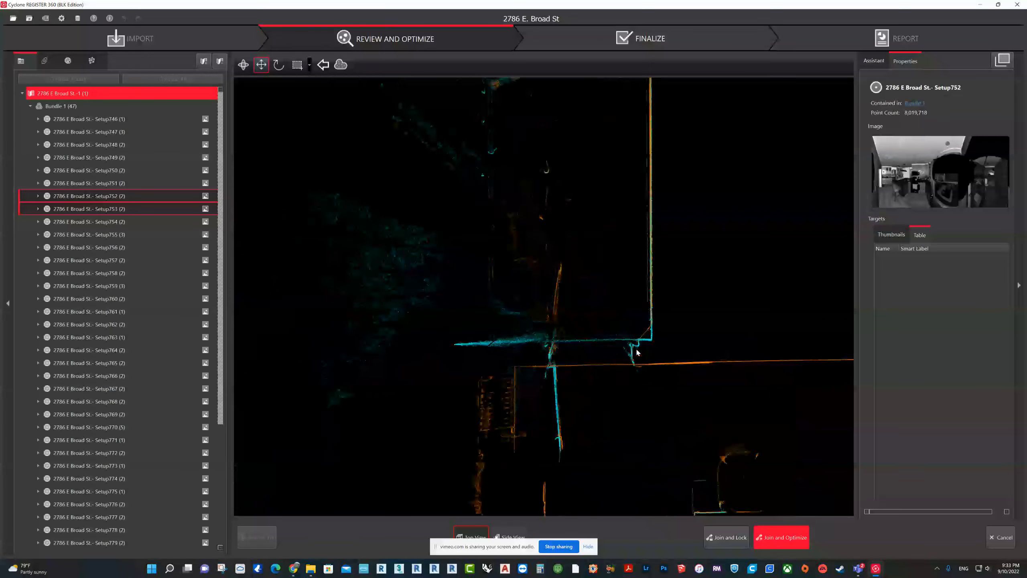
scroll(635, 350, "down", 4)
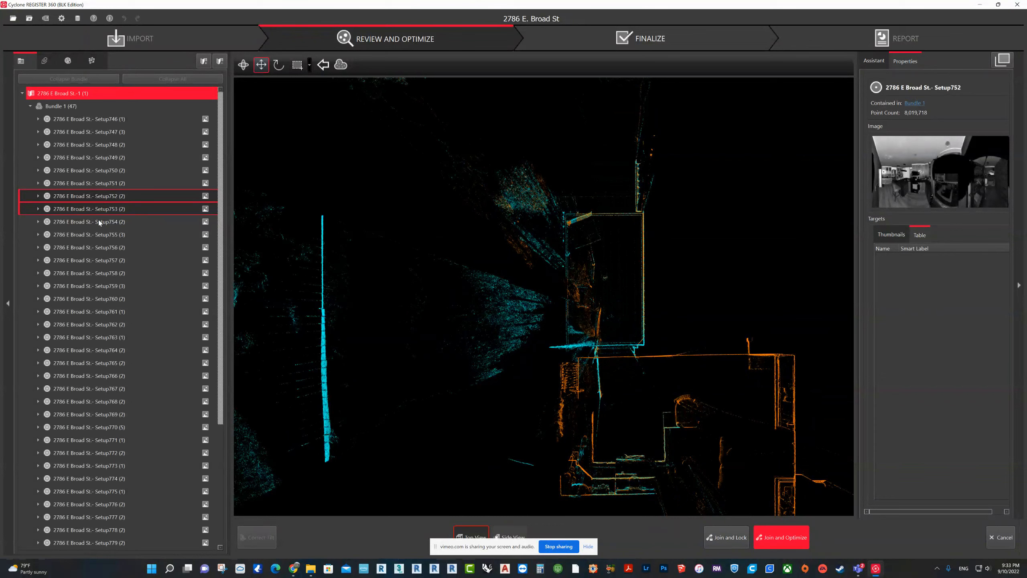
left_click(1007, 532)
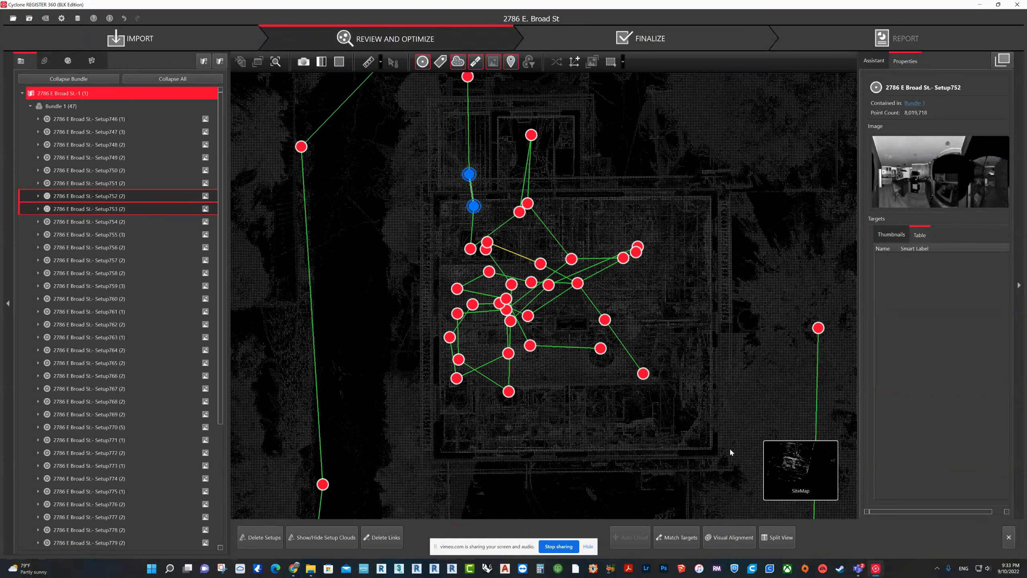
Step: Select Setup754 and Setup755 and examine their positions and links on the site map
left_click(109, 222)
left_click(110, 234, "ctrl")
left_click_drag(471, 324, 529, 435)
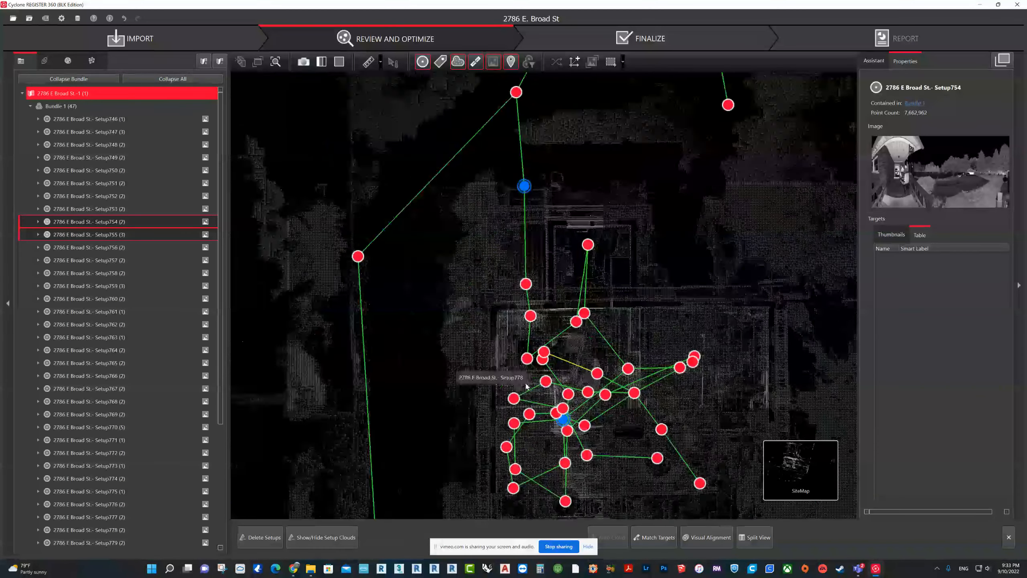
scroll(544, 335, "up", 5)
left_click_drag(502, 194, 565, 427)
scroll(584, 303, "down", 4)
left_click_drag(557, 257, 508, 303)
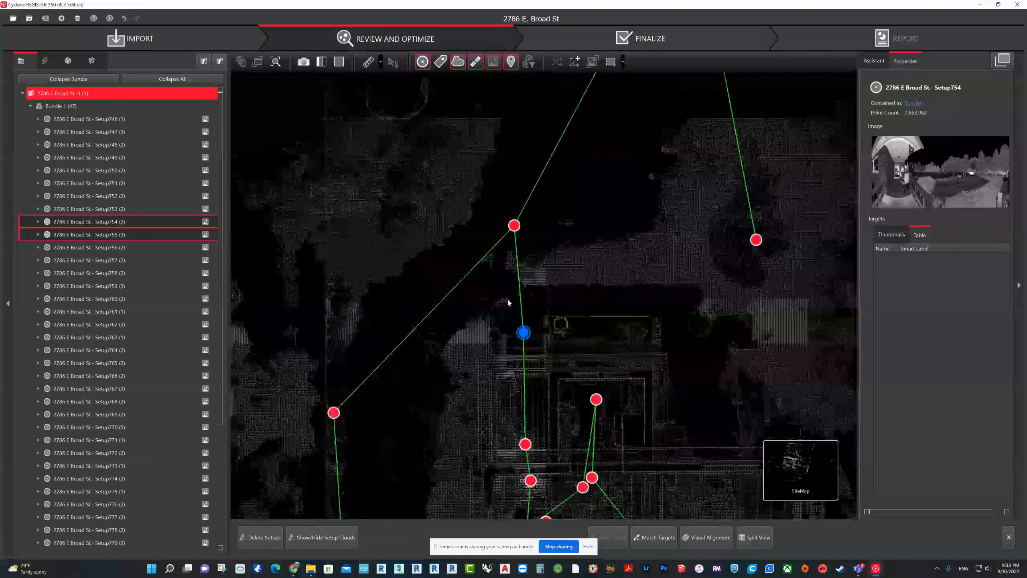
Step: Check Link 34 north of the house in Visual Alignment's top view, leaving without joining
left_click(518, 288)
left_click(764, 538)
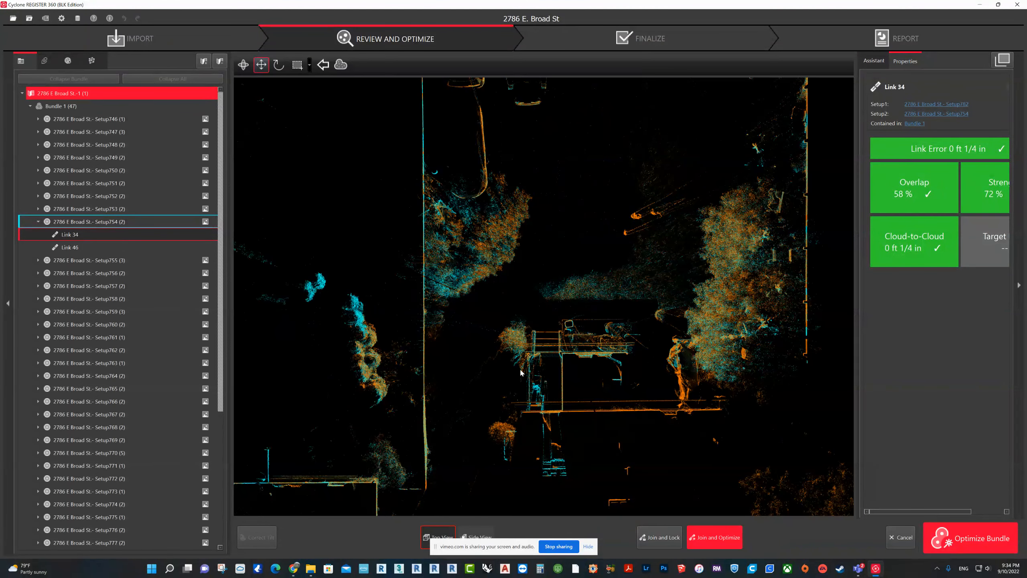
scroll(565, 391, "up", 3)
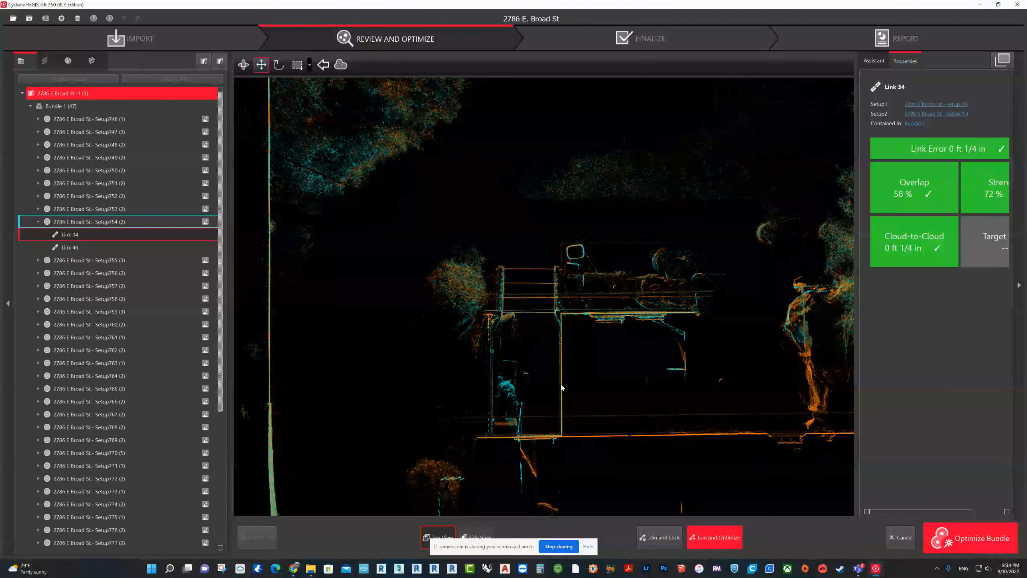
left_click(900, 542)
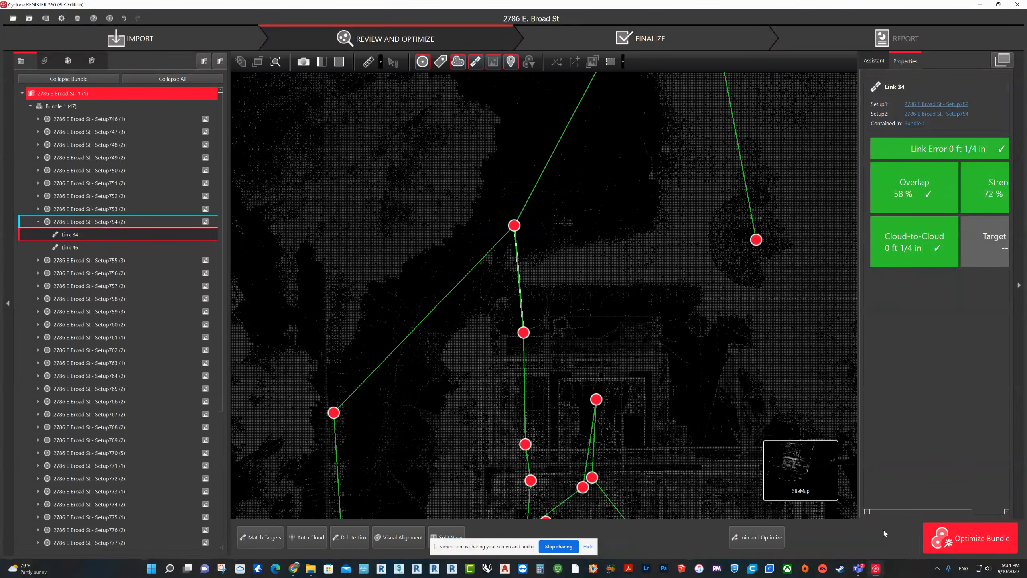
Step: Check the alignment of Link 32 in Visual Alignment's top view, leaving without joining
left_click_drag(543, 174, 501, 263)
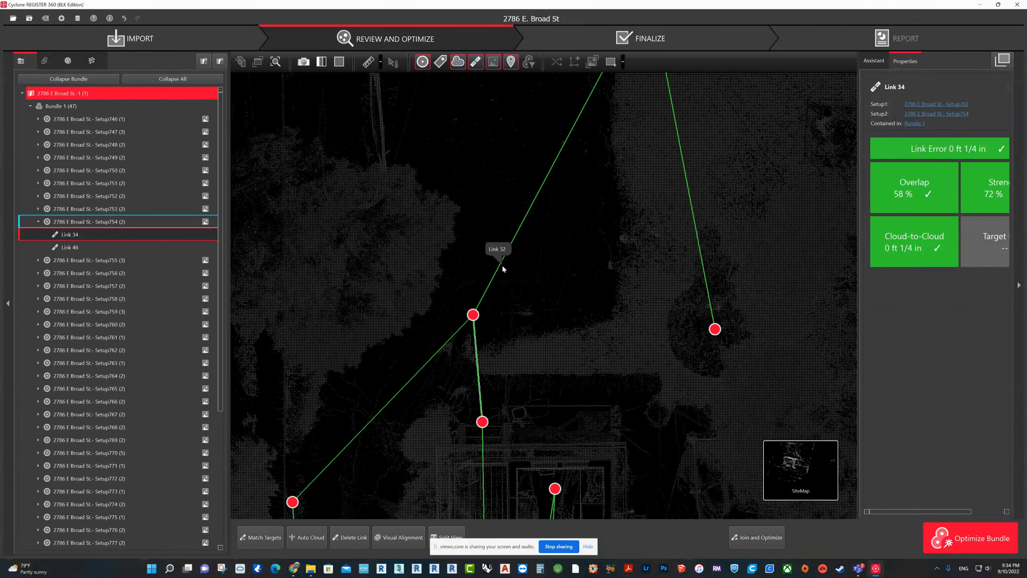
left_click(502, 267)
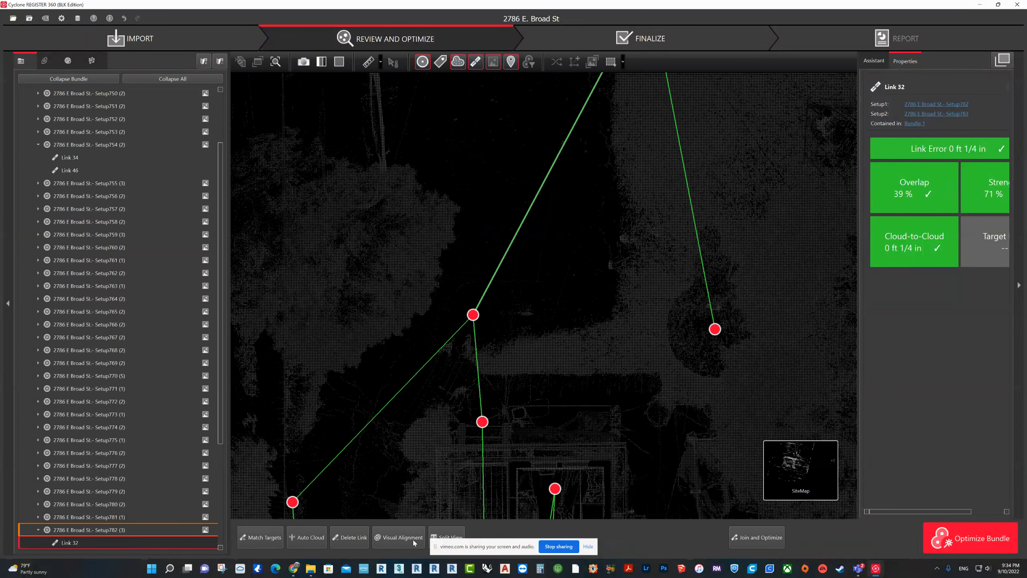
left_click(412, 540)
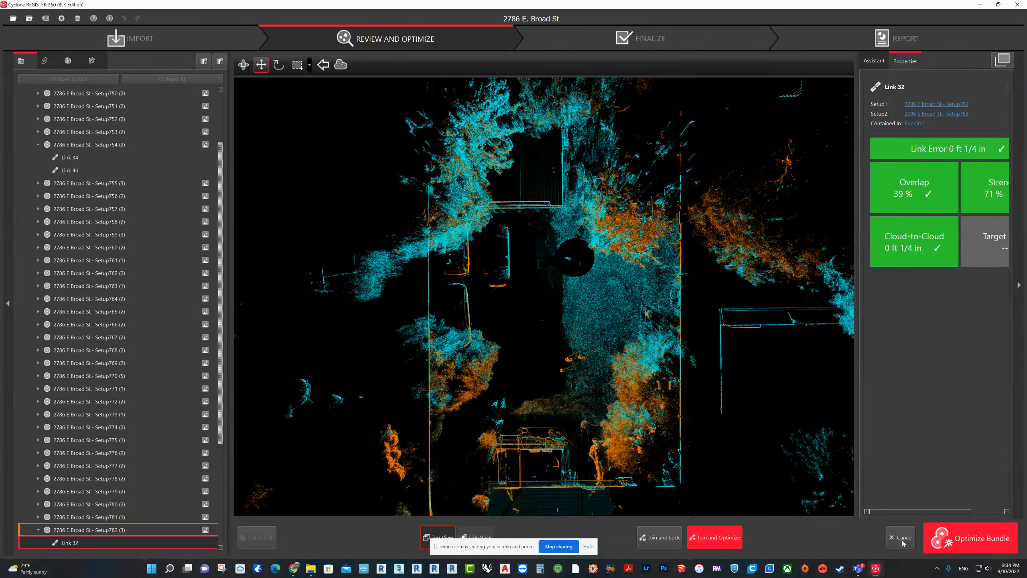
left_click(902, 538)
Step: Check the alignment of Link 35 in Visual Alignment's top and side views, leaving without joining
left_click(624, 259)
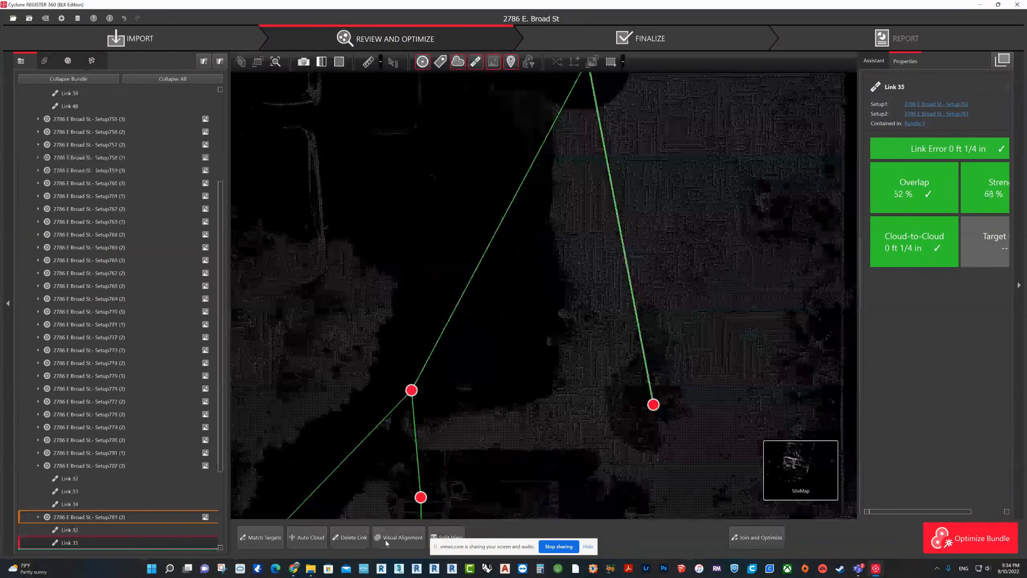
left_click(386, 540)
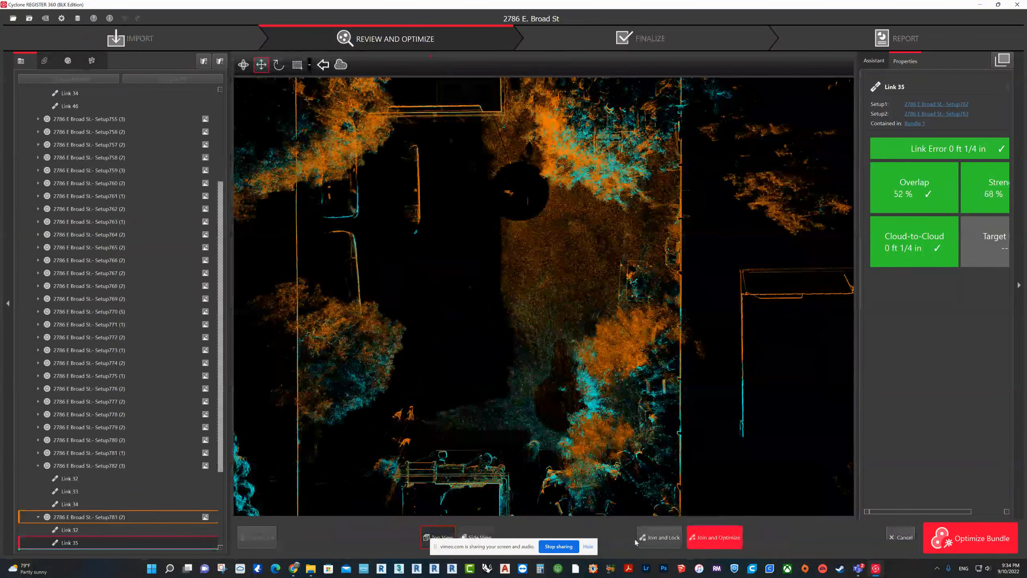
left_click(478, 536)
middle_click_drag(741, 331, 583, 316)
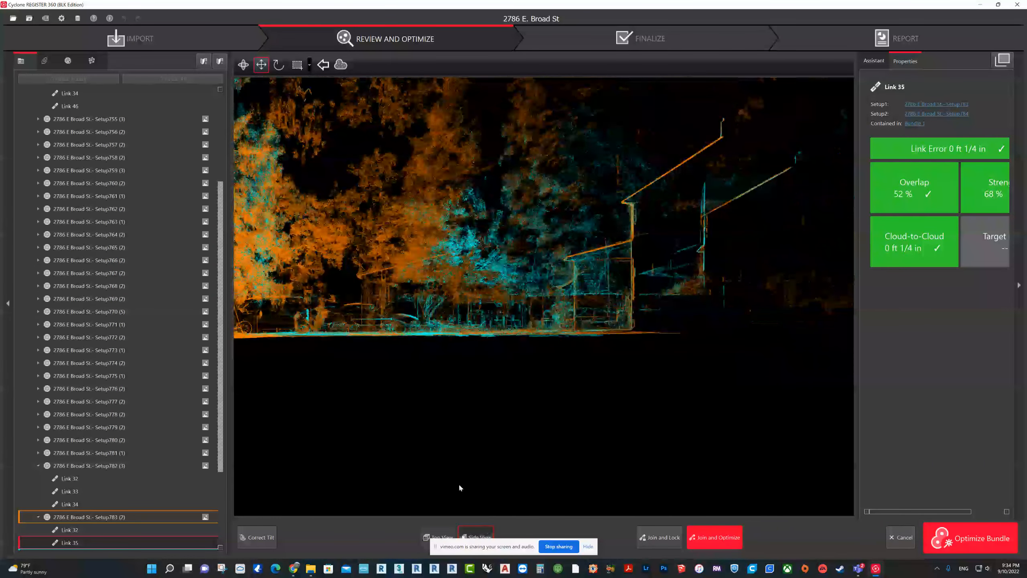
left_click(900, 537)
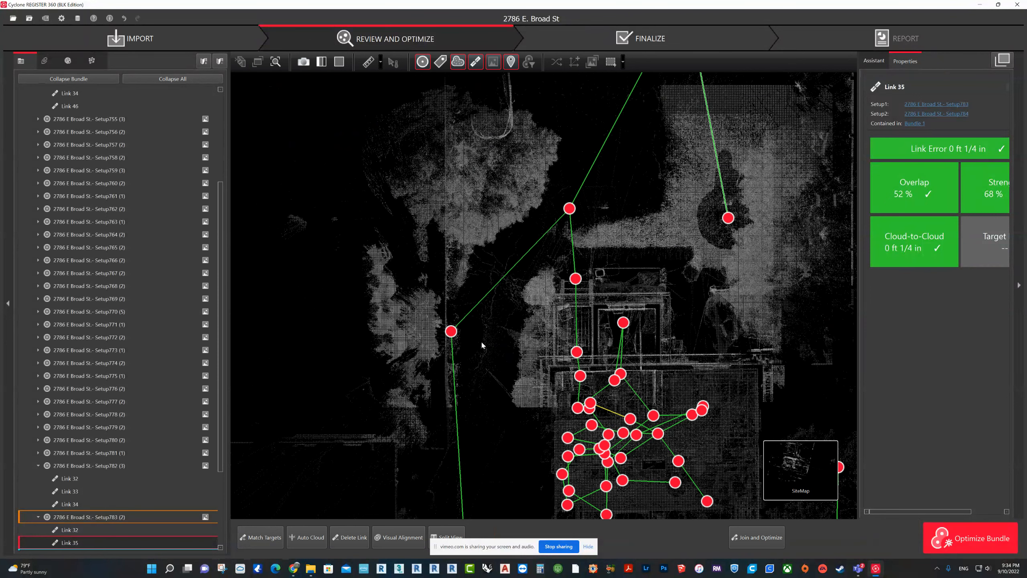
Step: Check the alignment of Link 36 west of the house in top and side view, leaving Visual Alignment without joining
middle_click_drag(481, 343, 469, 154)
left_click(450, 316)
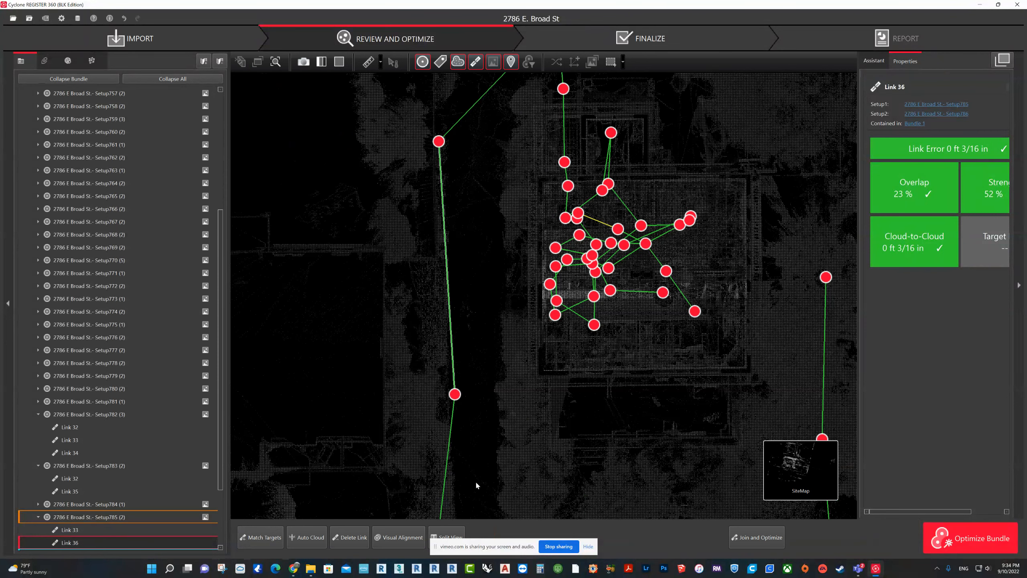
left_click(398, 537)
scroll(577, 351, "up", 3)
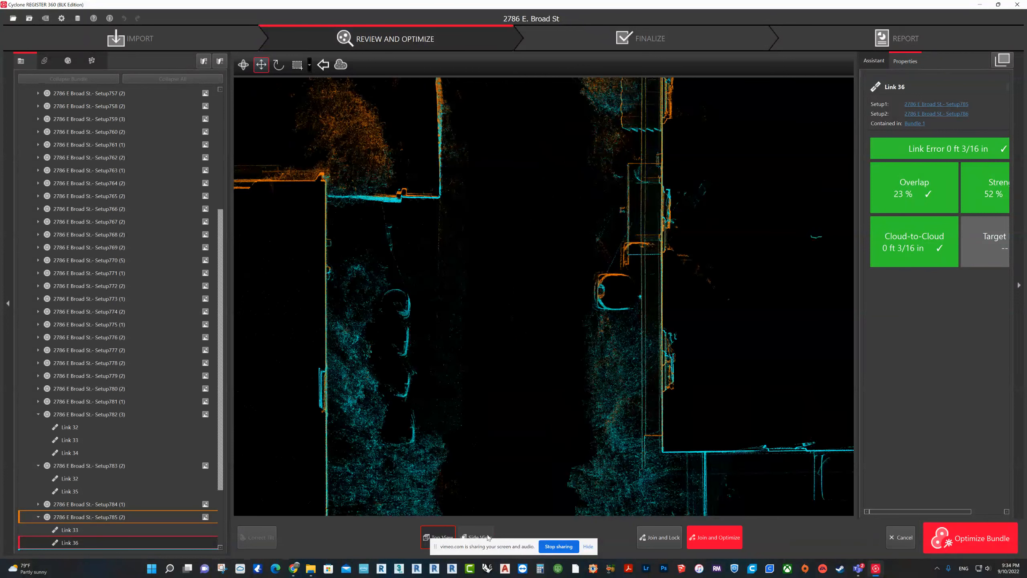
left_click(488, 537)
scroll(633, 379, "down", 2)
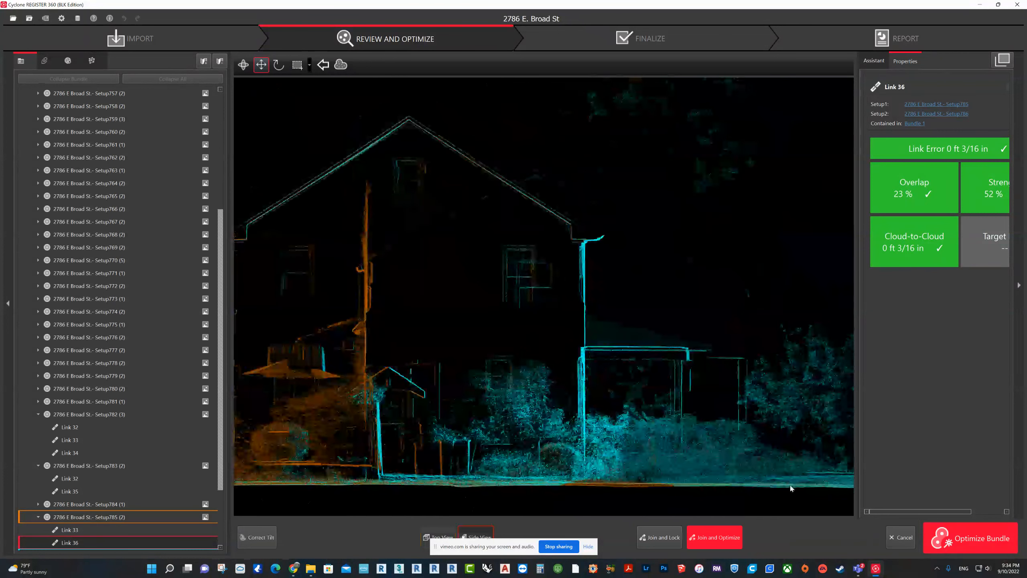
left_click(899, 538)
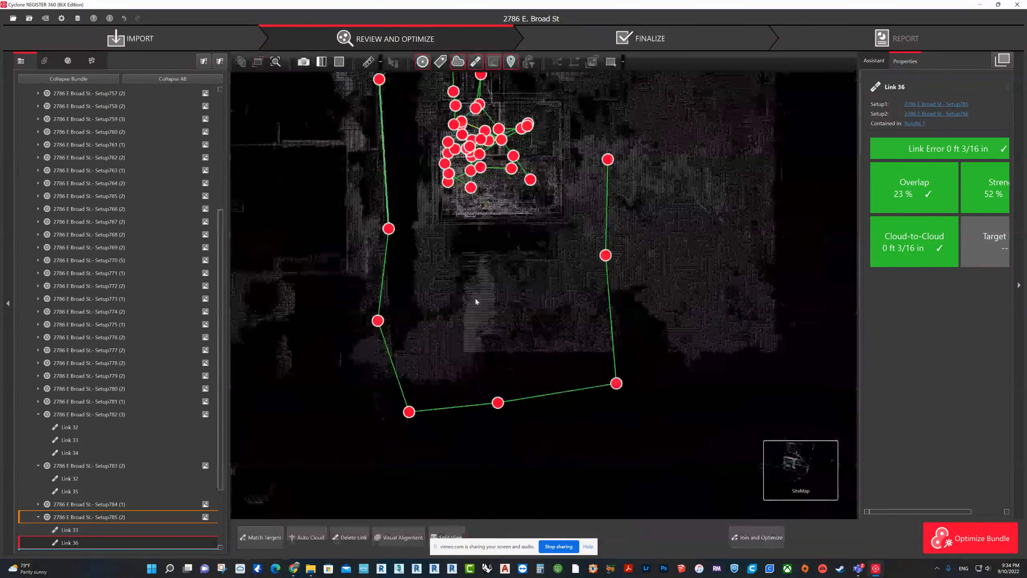
Step: Check Link 40 along the south end of the site in Visual Alignment's top and side views, leaving without joining
left_click_drag(471, 267, 537, 464)
scroll(563, 363, "up", 3)
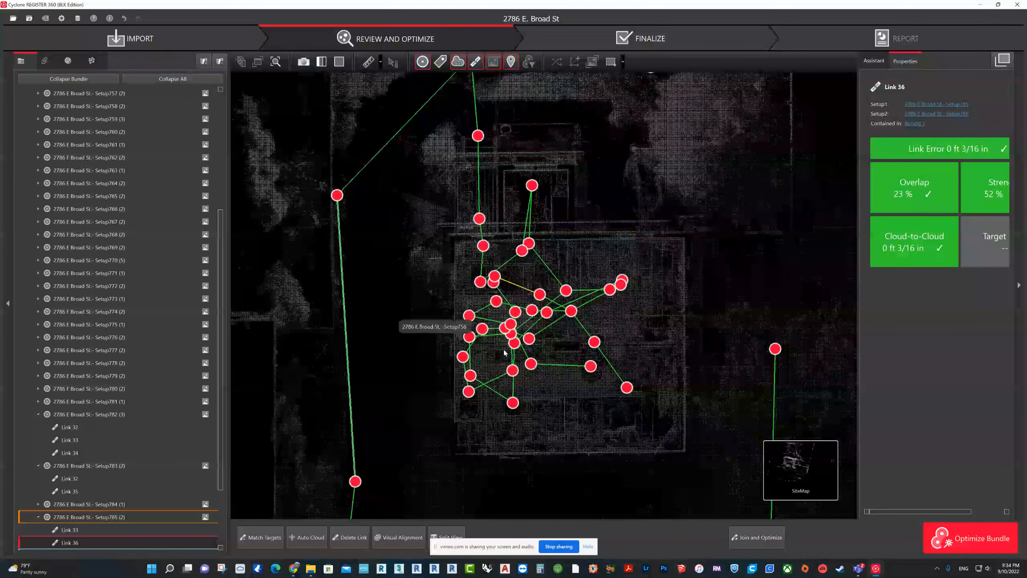
scroll(522, 327, "down", 3)
scroll(588, 270, "down", 2)
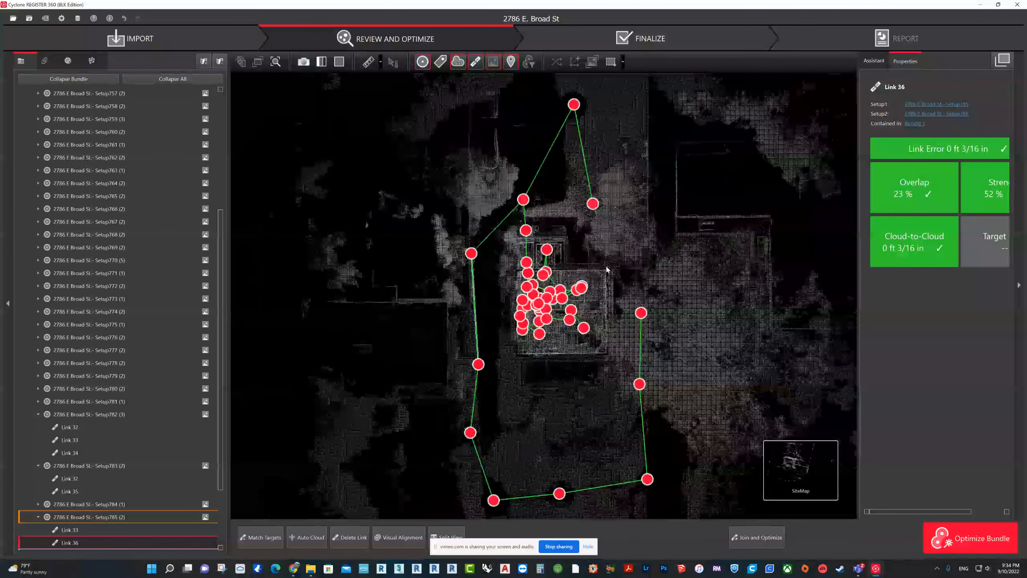
left_click_drag(608, 266, 537, 269)
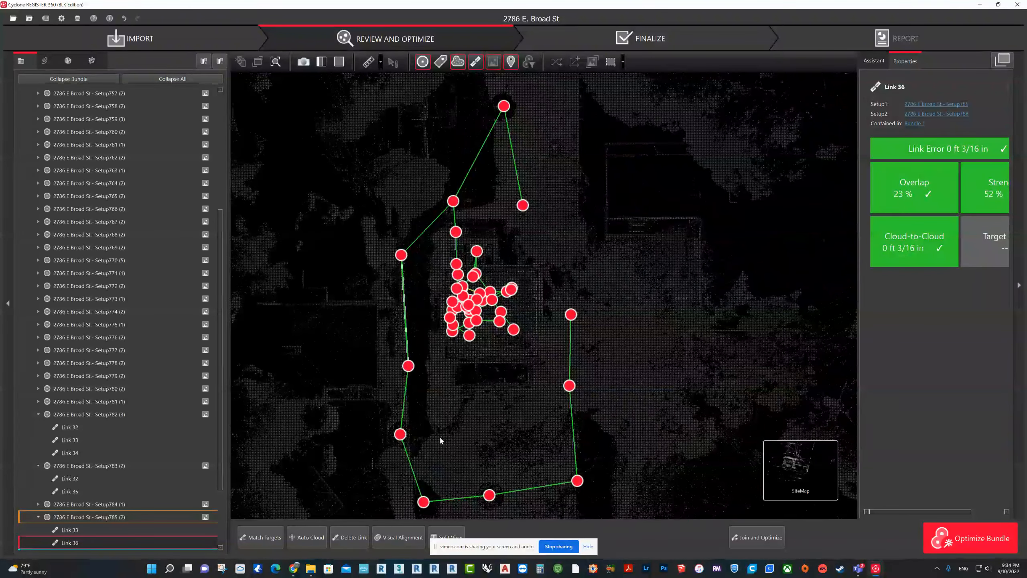
left_click_drag(437, 467, 441, 439)
double_click(458, 469)
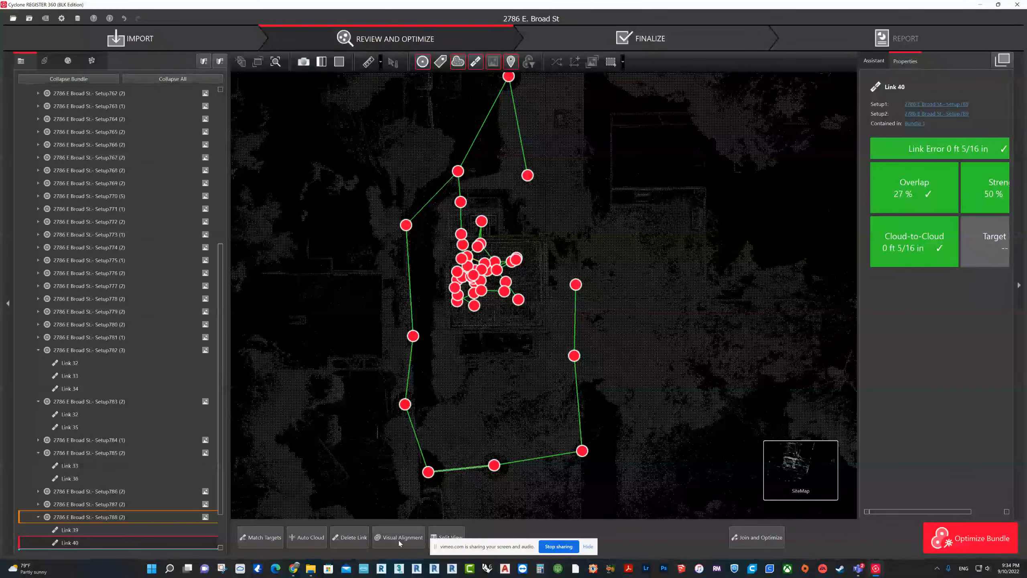
scroll(479, 364, "up", 2)
scroll(480, 356, "down", 3)
left_click_drag(521, 298, 463, 505)
scroll(448, 334, "up", 6)
scroll(449, 334, "down", 4)
left_click_drag(543, 484, 584, 386)
left_click(479, 536)
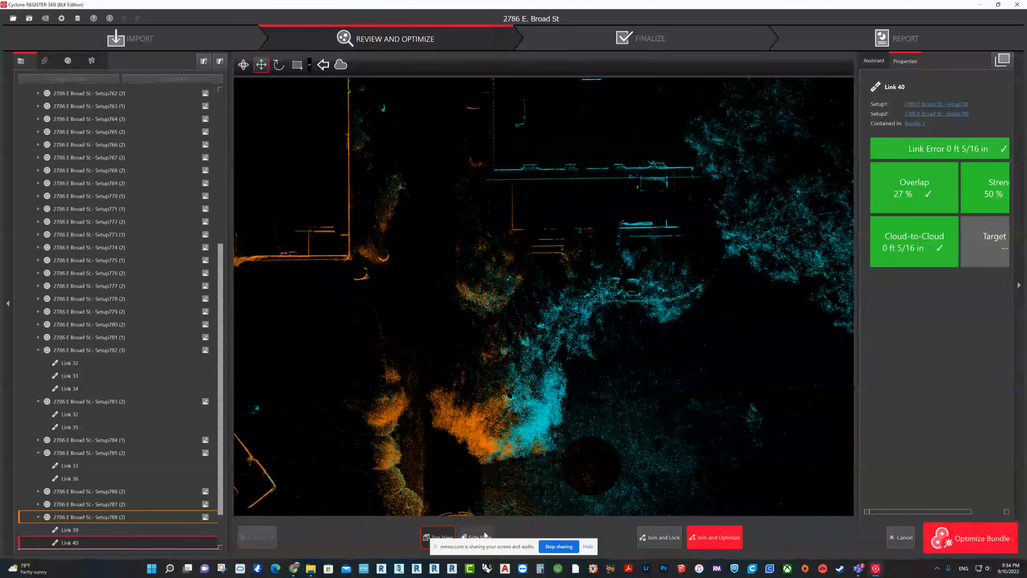
scroll(647, 378, "up", 2)
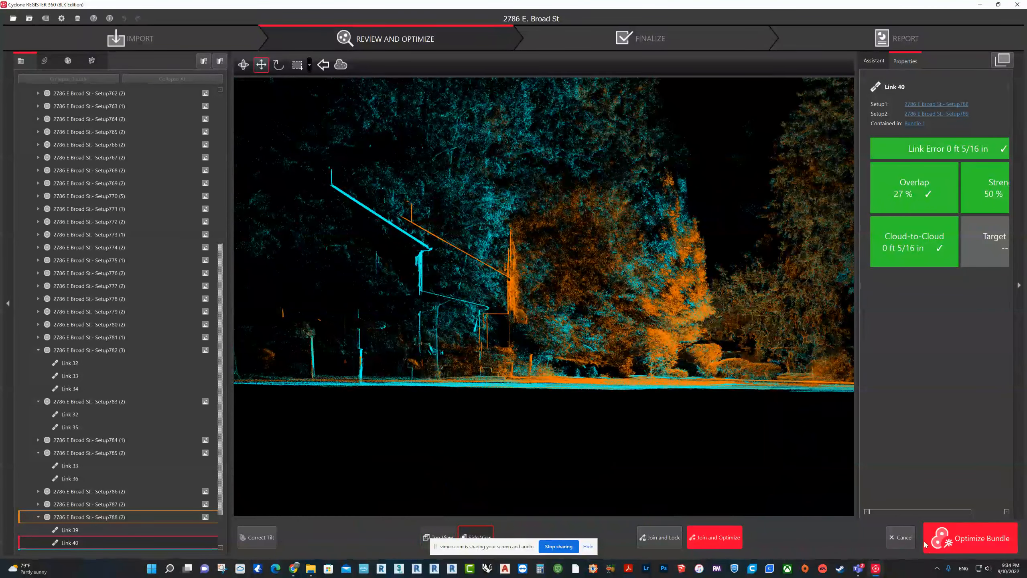
key("Escape")
Step: Check the alignment of Link 41 at the site's southeast corner in top and side view, leaving Visual Alignment without joining
scroll(534, 461, "up", 1)
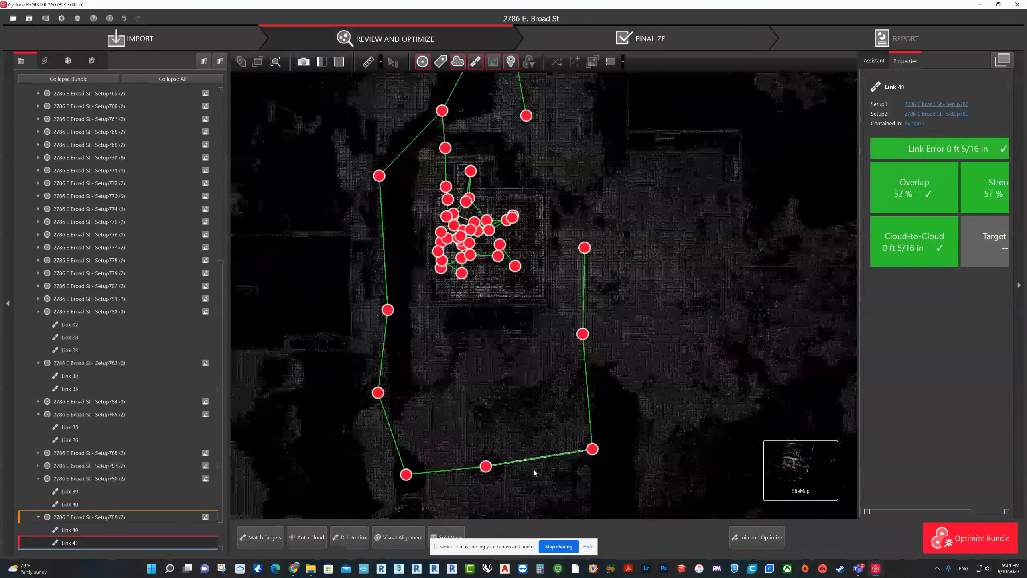
double_click(586, 355)
left_click_drag(524, 401, 579, 360)
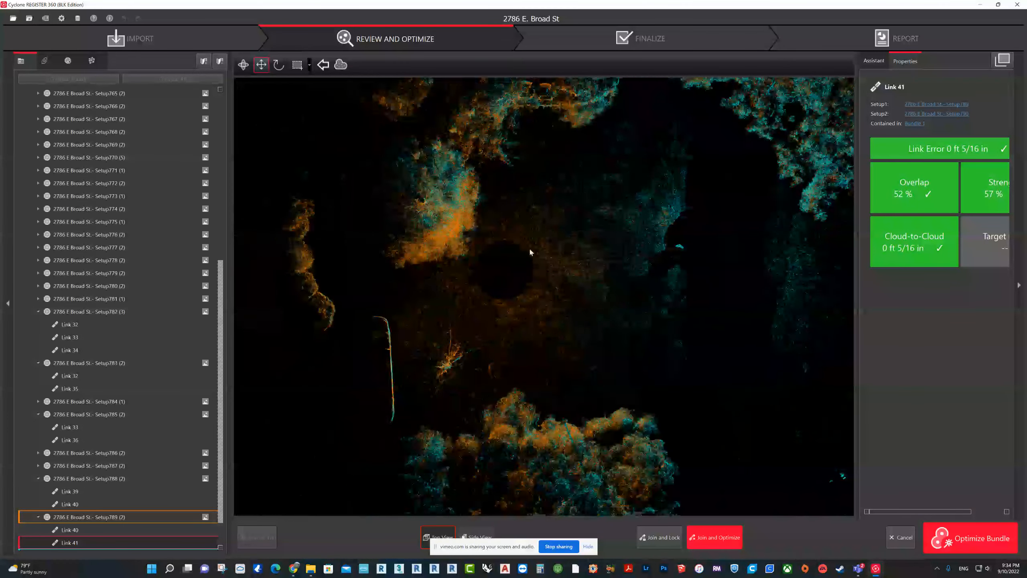
scroll(530, 252, "down", 2)
left_click_drag(529, 252, 461, 377)
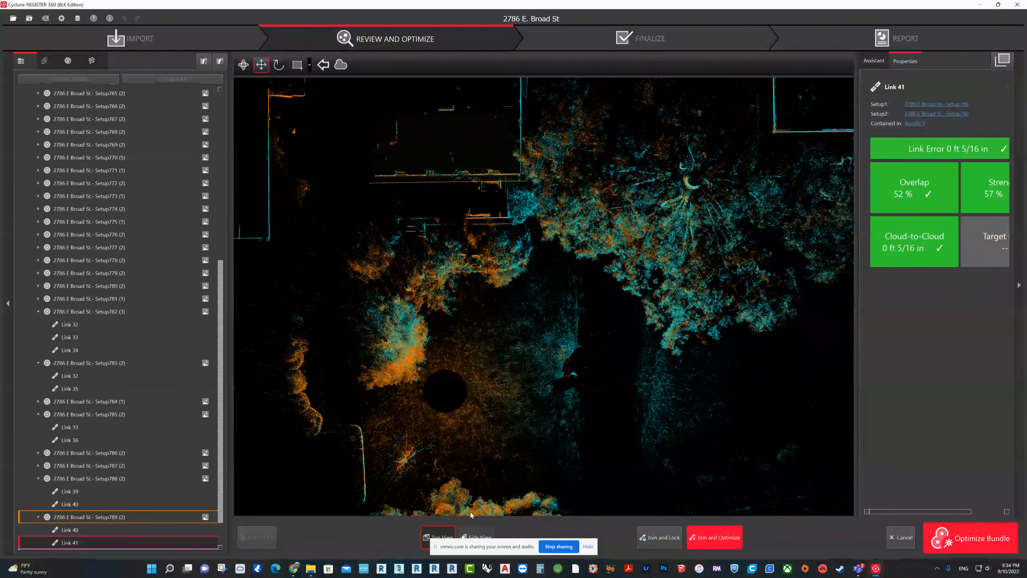
left_click(478, 538)
left_click_drag(325, 278, 463, 302)
scroll(463, 302, "up", 4)
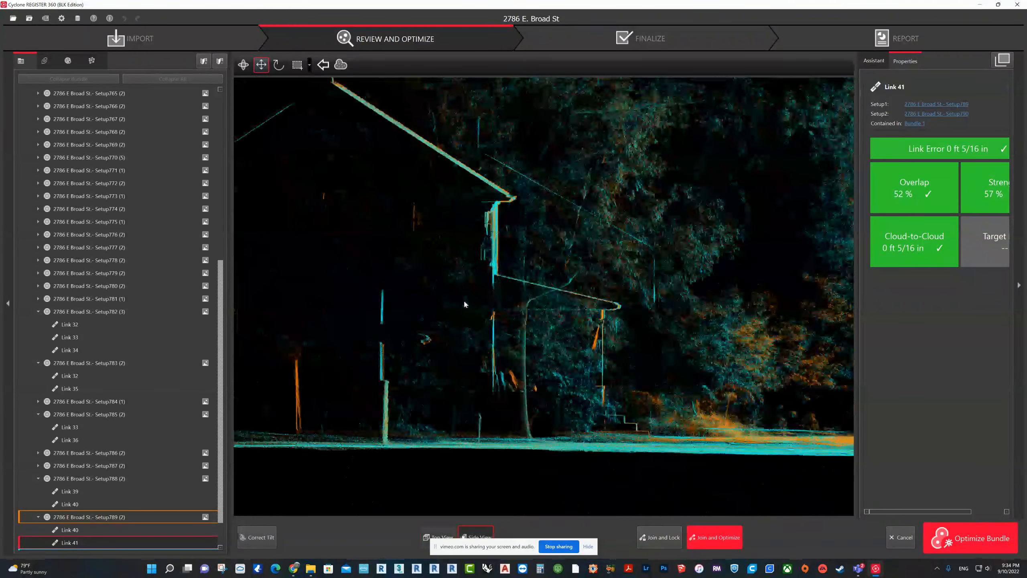
left_click(902, 538)
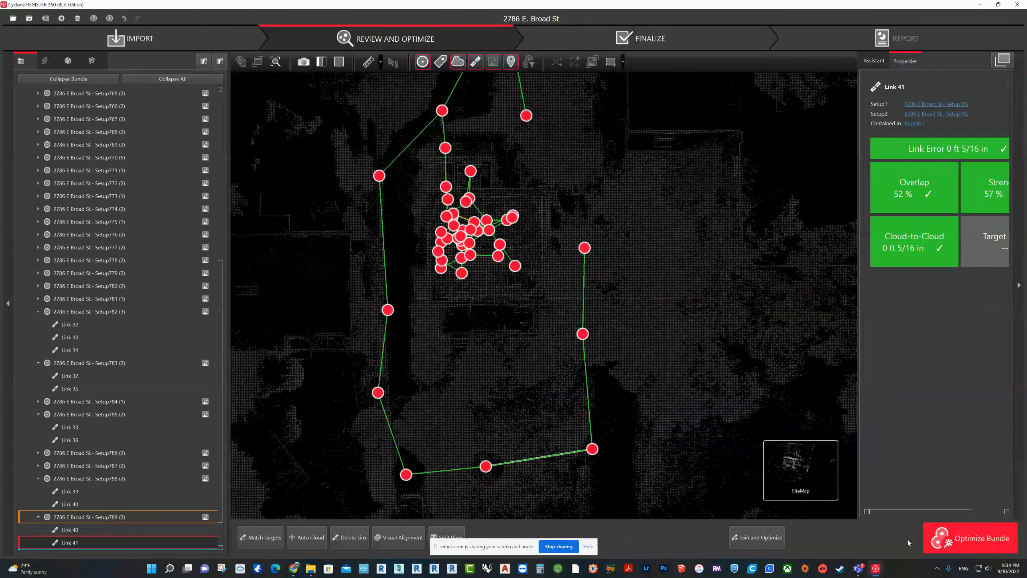
Step: Collapse Bundle 1, show the suggested links within it and add all visible suggested links
left_click_drag(569, 354, 575, 378)
scroll(135, 327, "up", 10)
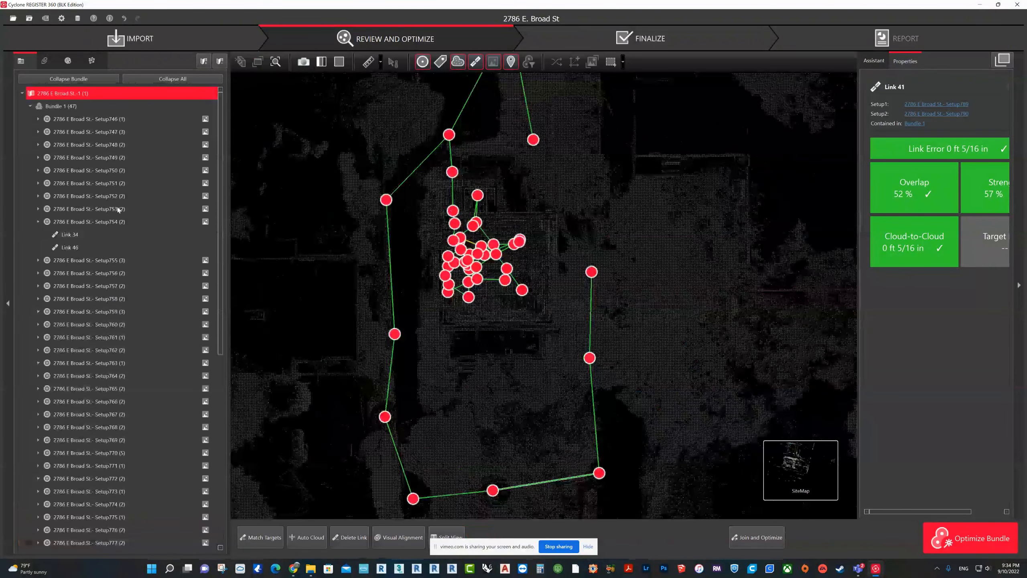
left_click(30, 107)
left_click(57, 107)
right_click(56, 108)
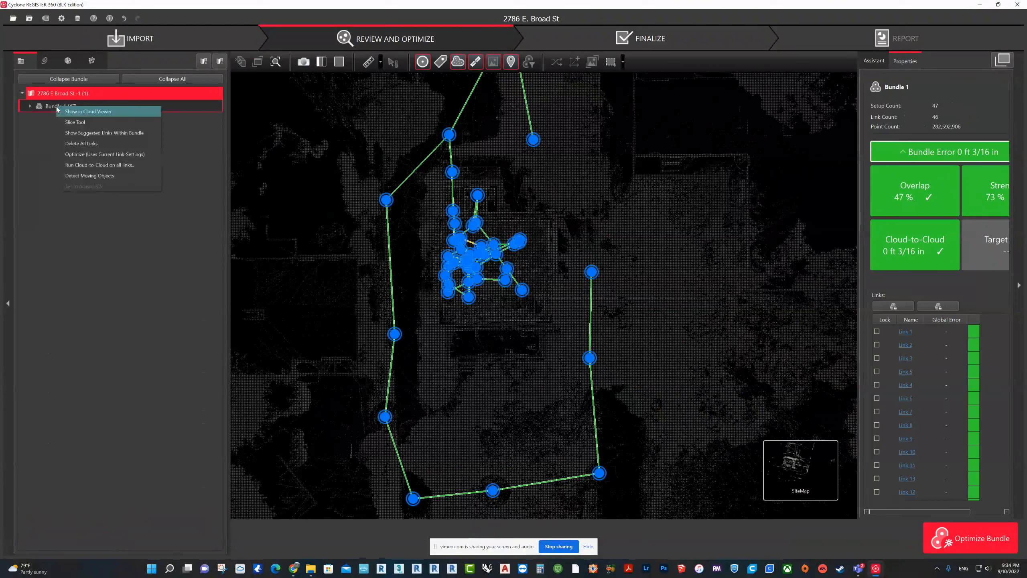
left_click(101, 133)
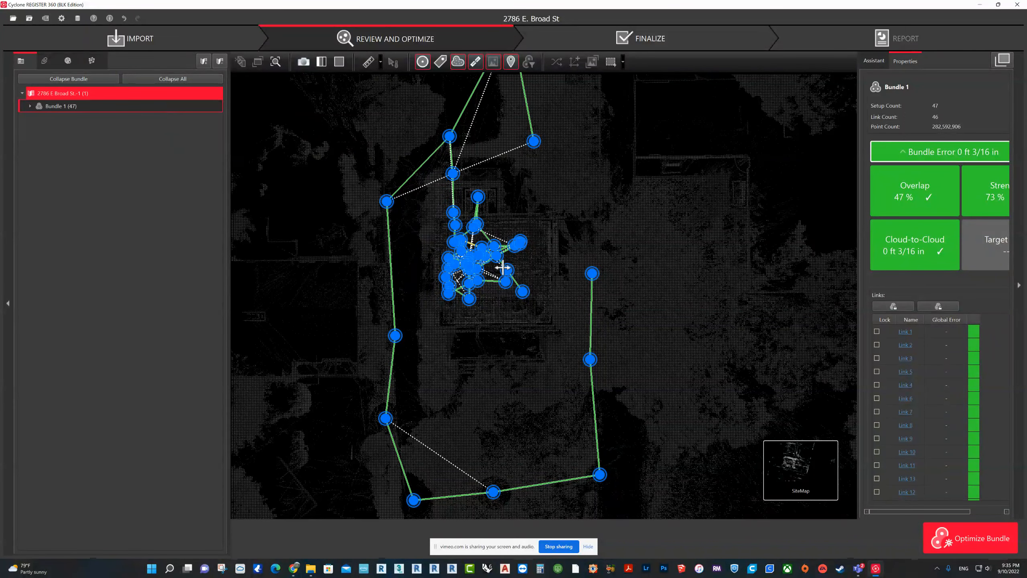
left_click_drag(502, 269, 507, 301)
right_click(504, 195)
left_click(514, 197)
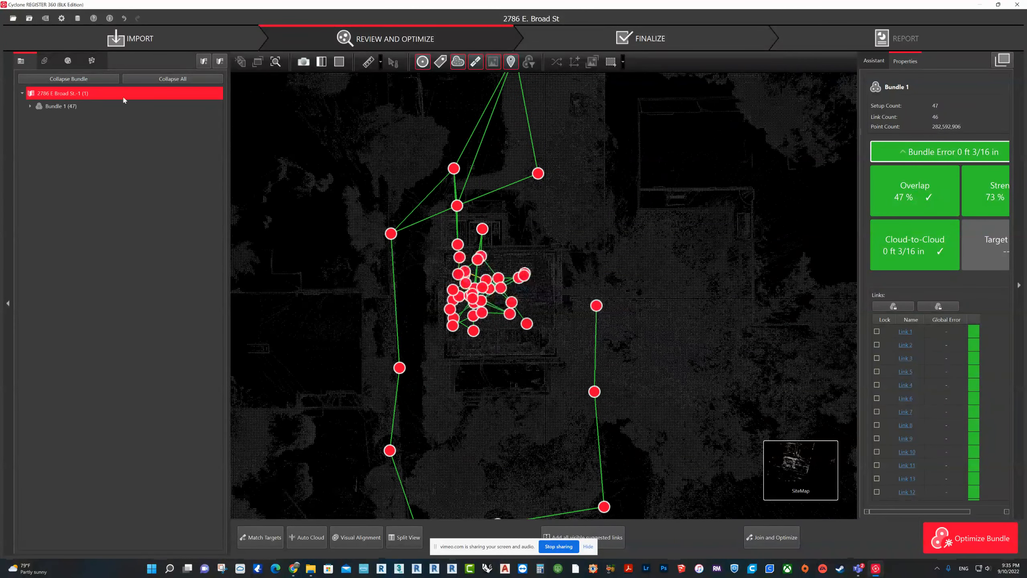
Step: Show the suggested links within Bundle 1 again and add all visible ones as a second round
right_click(75, 106)
left_click(101, 133)
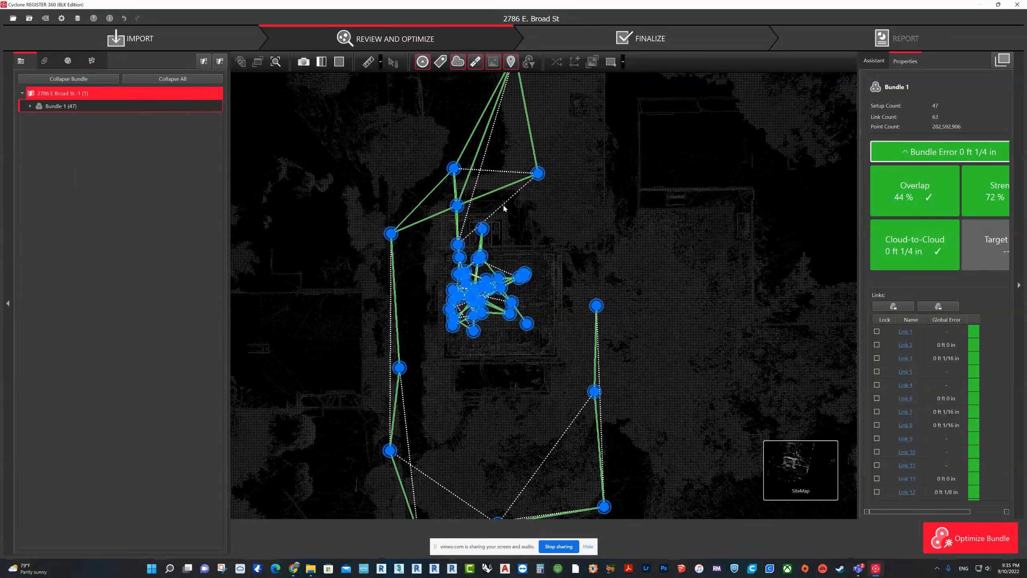
right_click(503, 207)
left_click(533, 233)
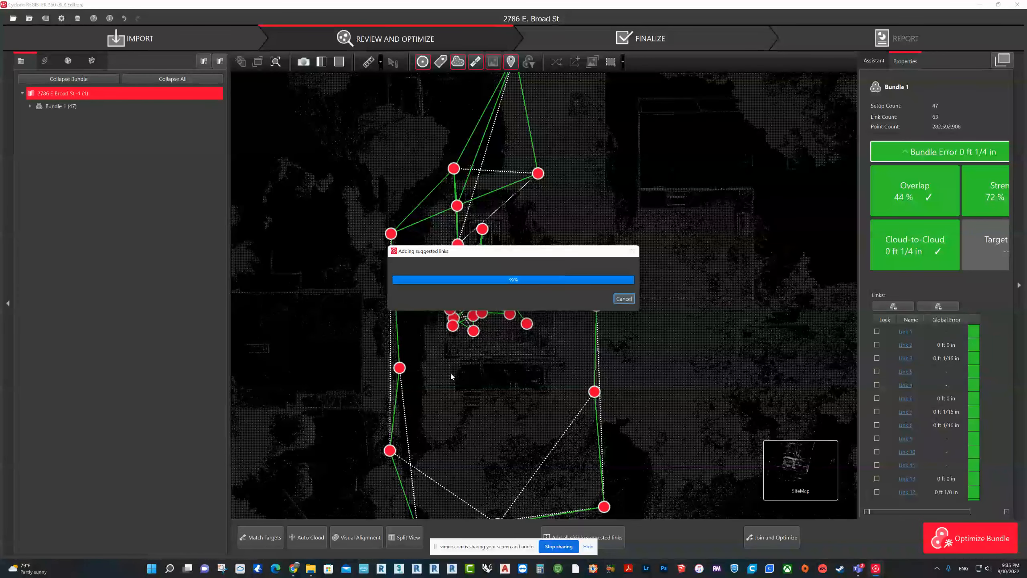
left_click(557, 294)
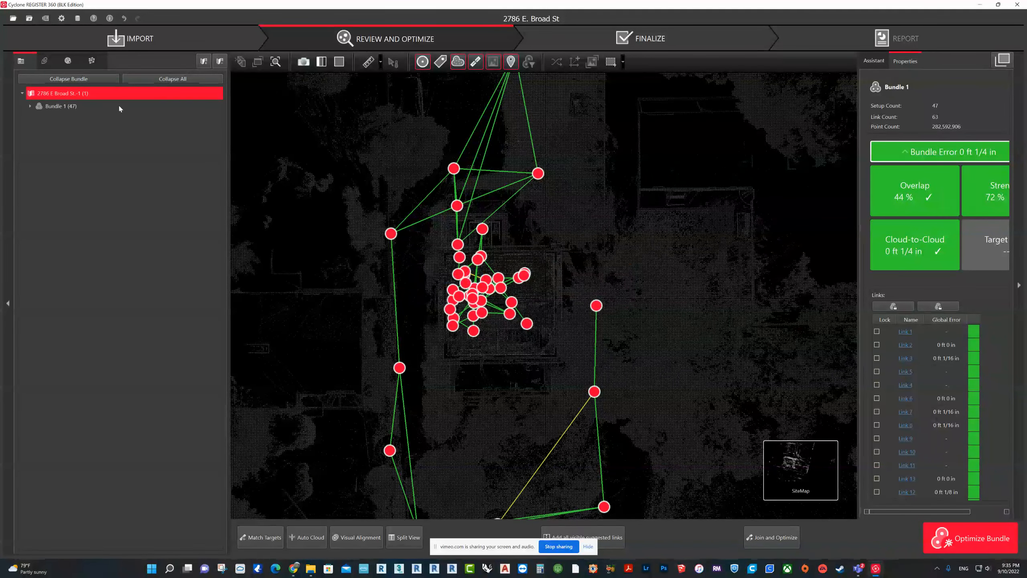
Step: Run a third round of suggested links within Bundle 1, adding all visible ones
right_click(78, 107)
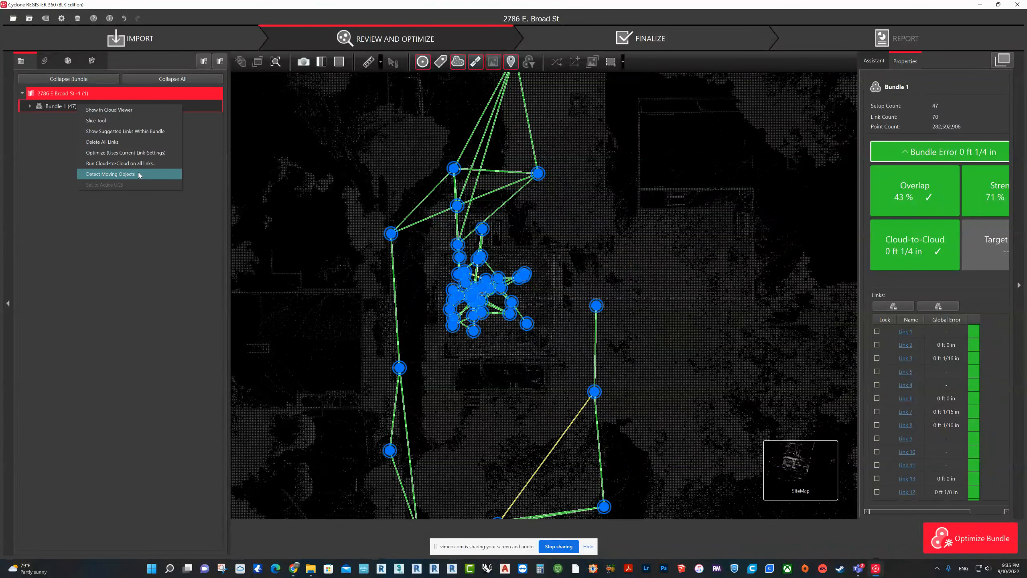
left_click(143, 135)
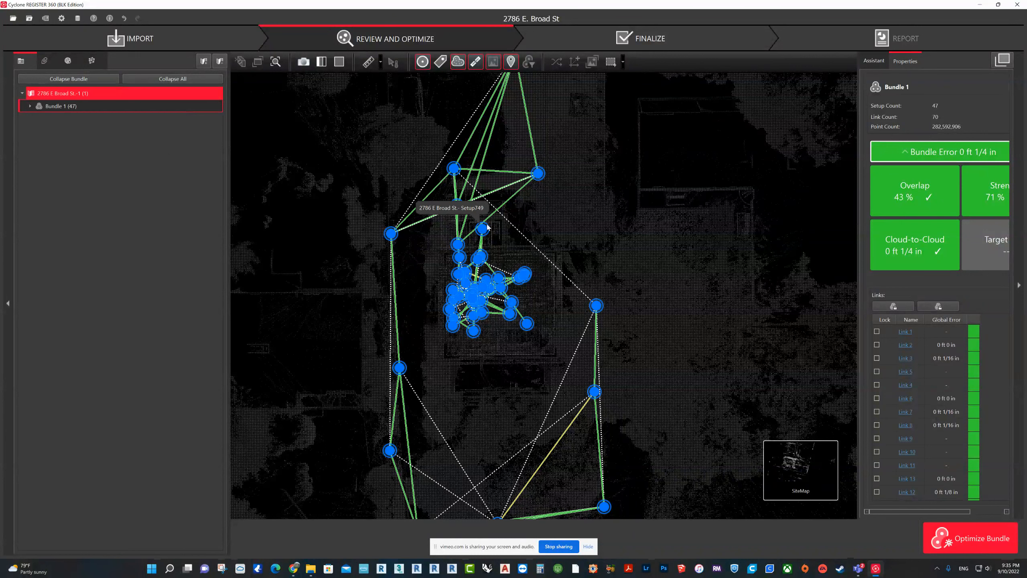
left_click_drag(507, 221, 506, 221)
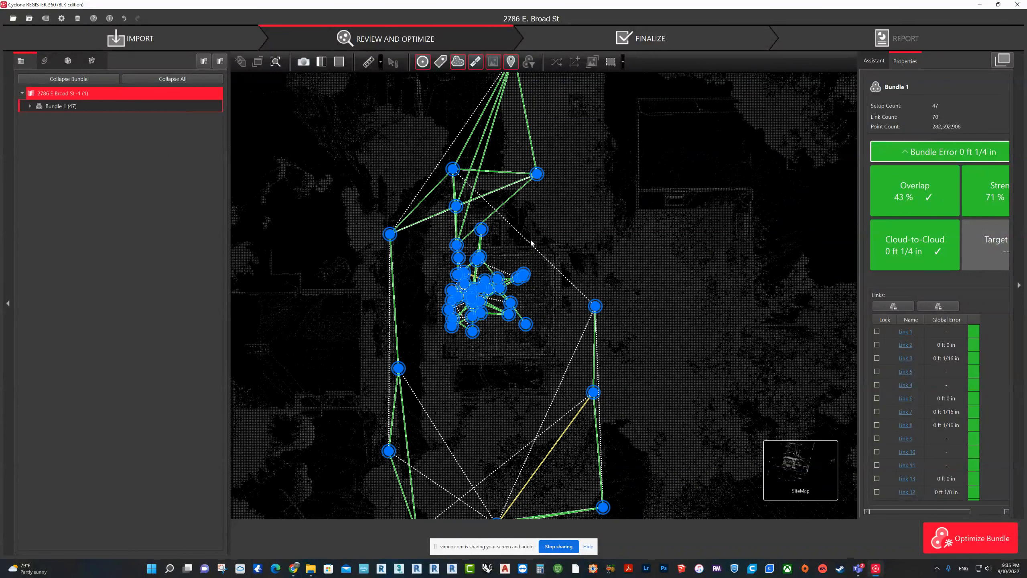
right_click(536, 246)
left_click(559, 274)
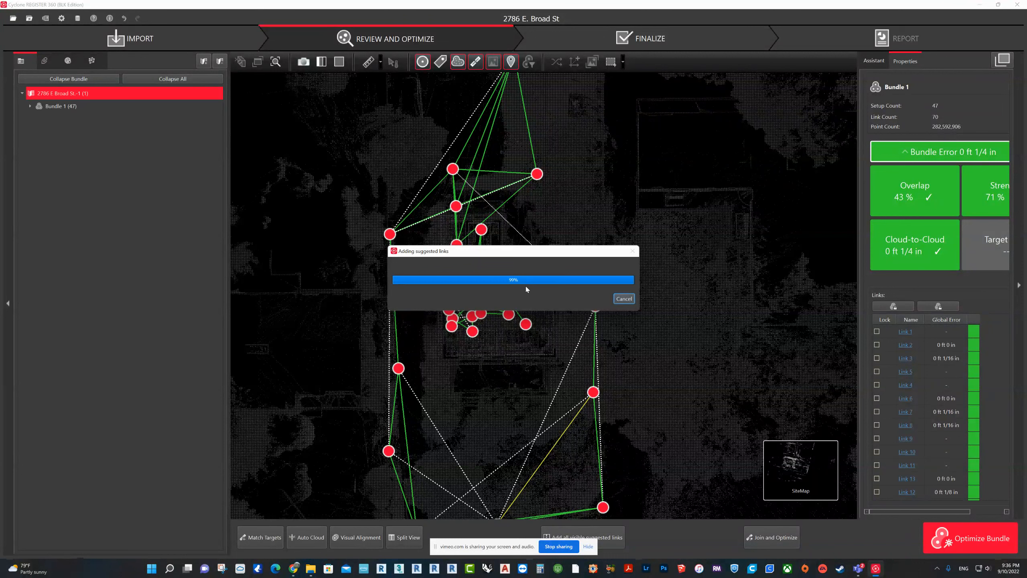
left_click(556, 294)
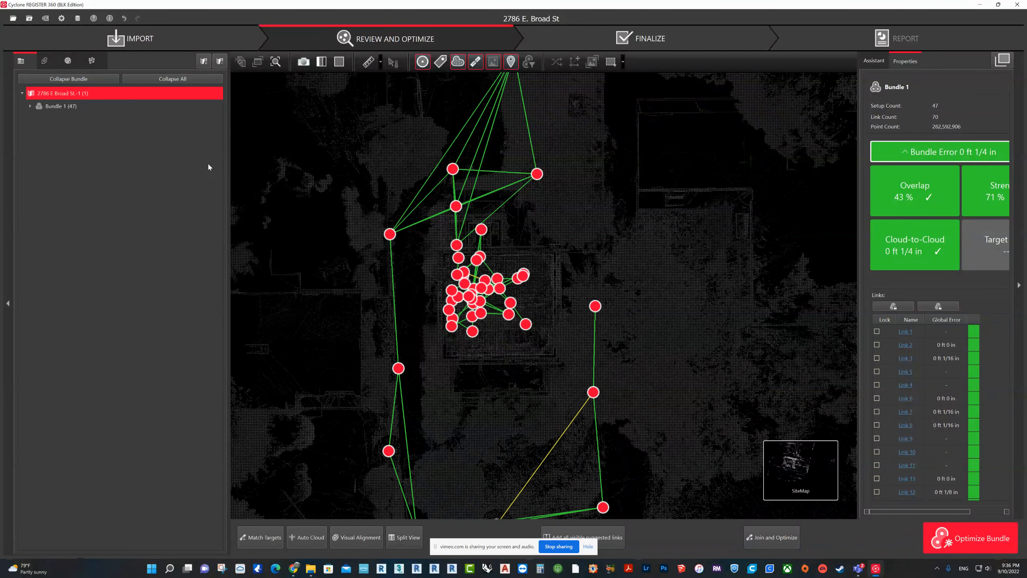
Step: Try to add all visible suggested links within Bundle 1 in a fourth round
right_click(72, 104)
left_click(74, 115)
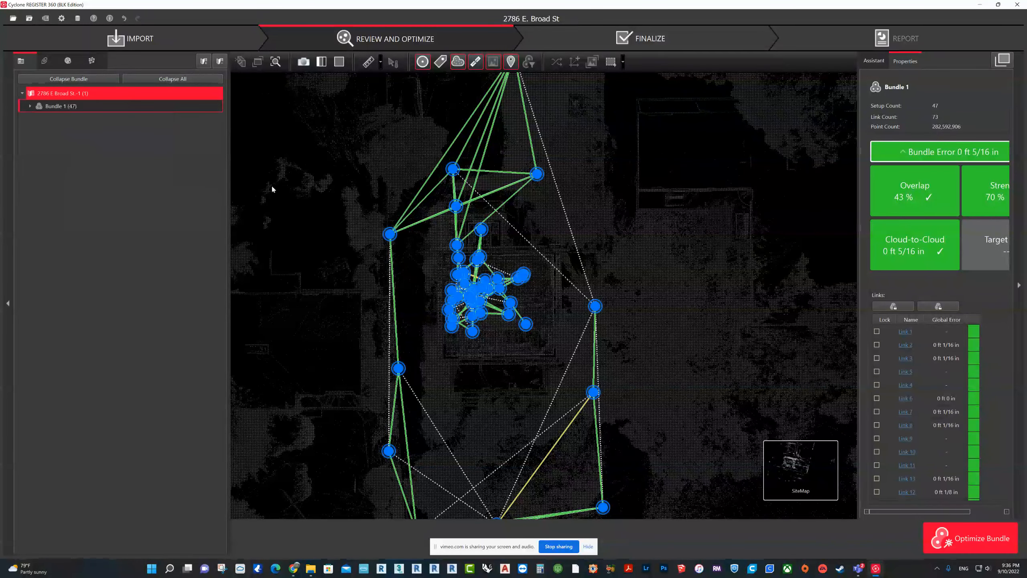
right_click(514, 230)
left_click(554, 261)
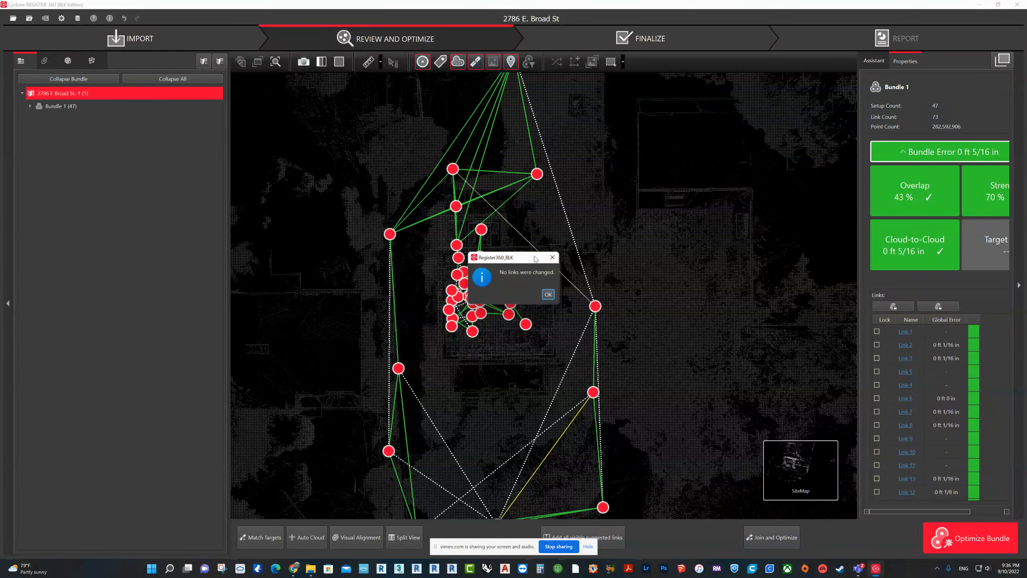
left_click(548, 294)
left_click(557, 294)
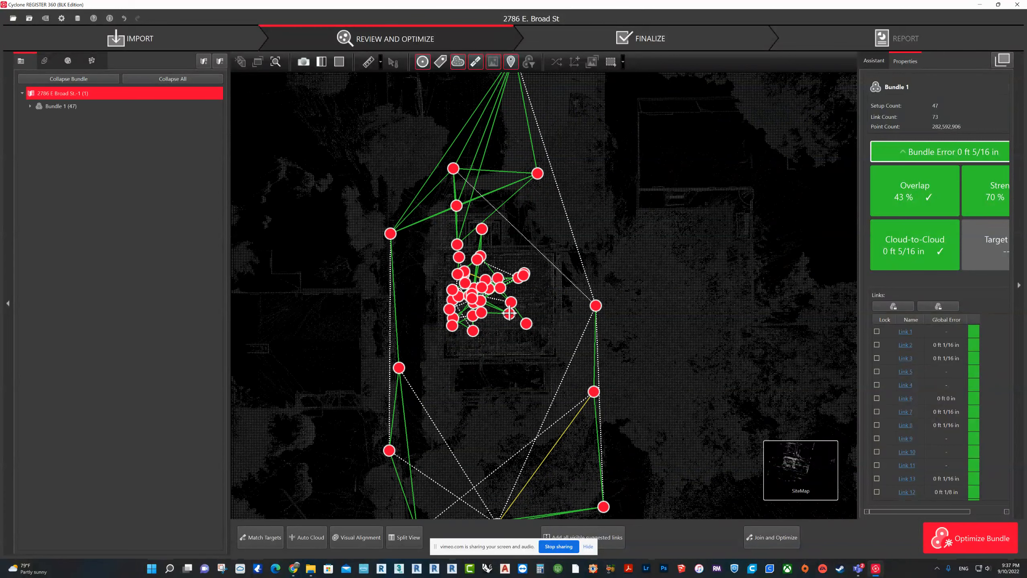
Step: Select Setup752 and Setup754 on the map and compare their clouds in Visual Alignment, in top and side view
scroll(488, 250, "up", 5)
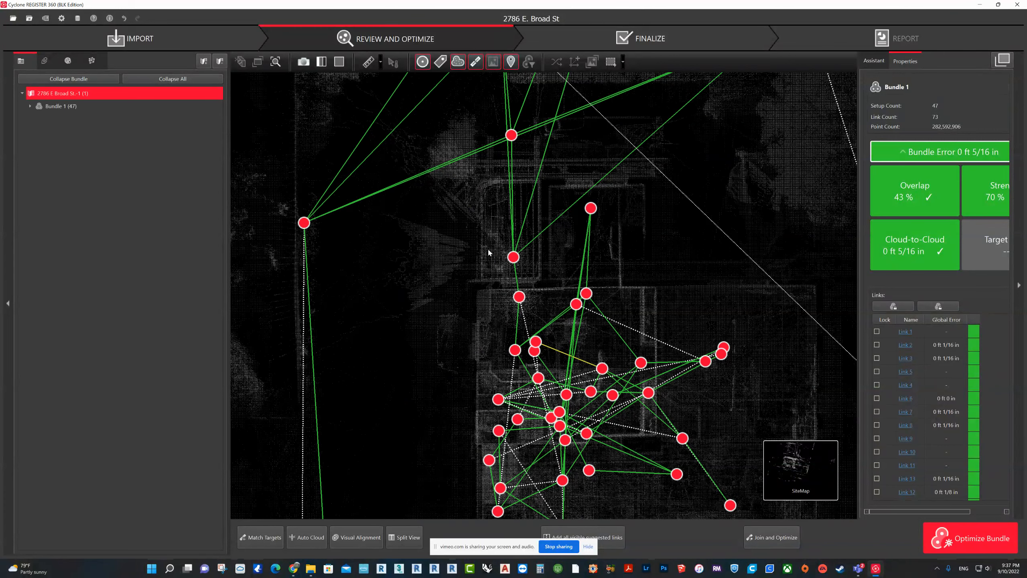
scroll(489, 250, "up", 5)
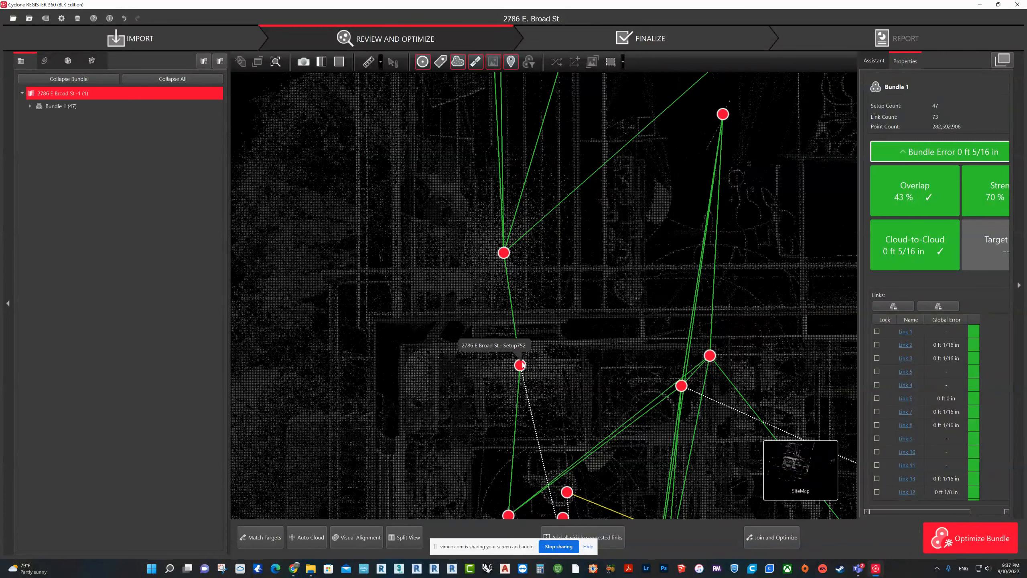
left_click(520, 366)
scroll(507, 295, "down", 3)
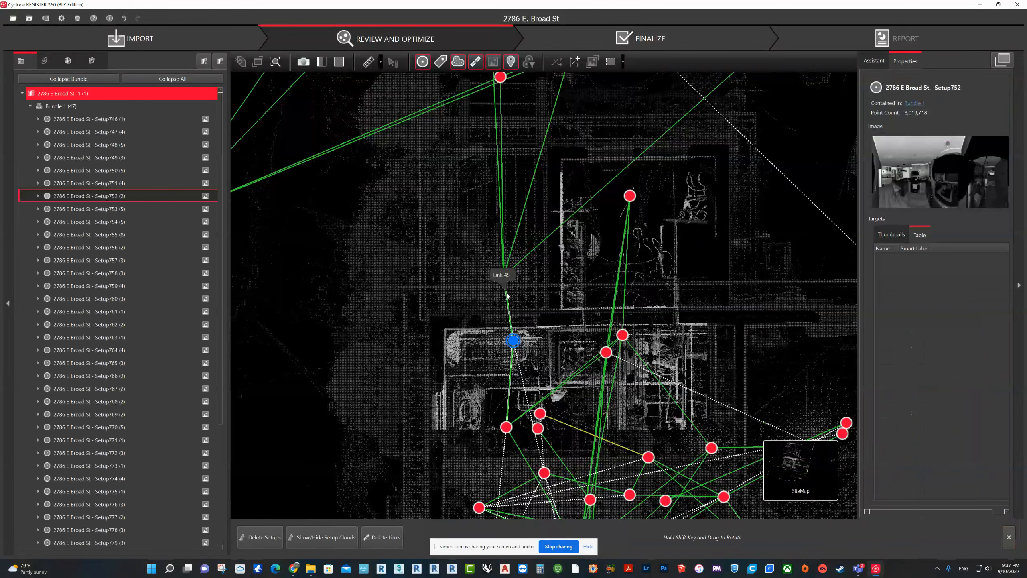
left_click(505, 276)
left_click_drag(515, 377, 519, 330)
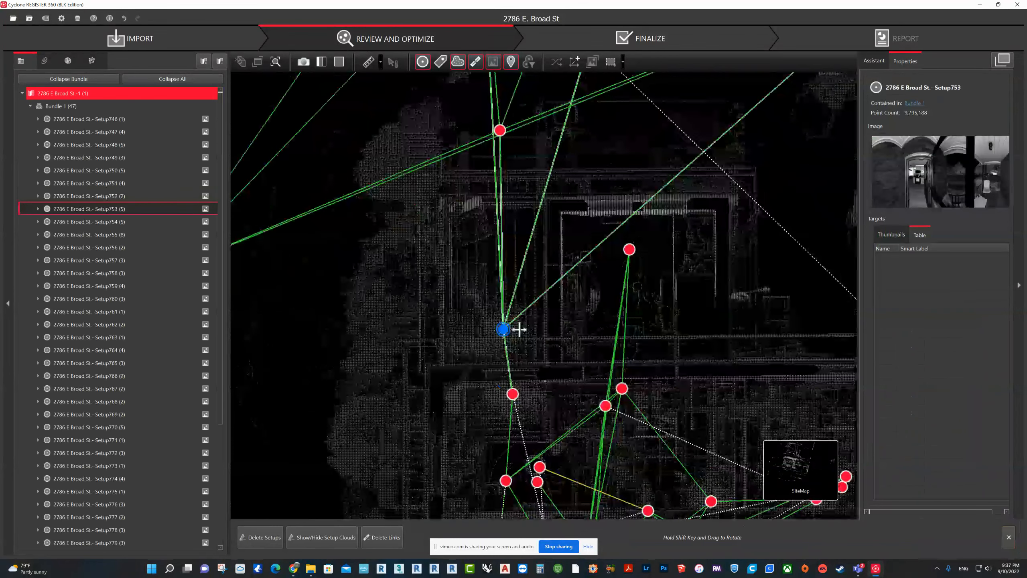
scroll(519, 330, "down", 1)
left_click(515, 386)
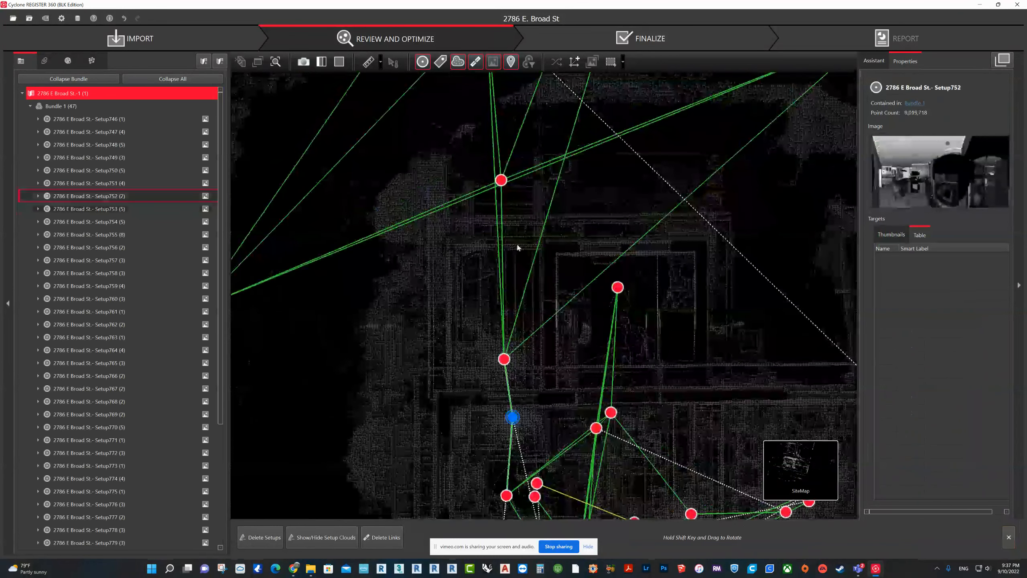
left_click(501, 181, "ctrl")
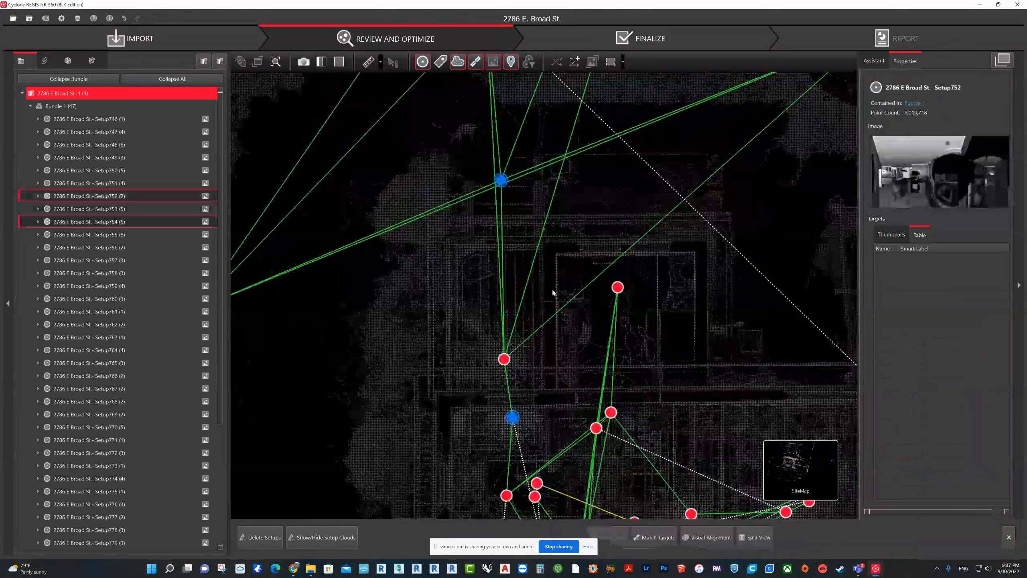
left_click(703, 537)
scroll(548, 350, "up", 5)
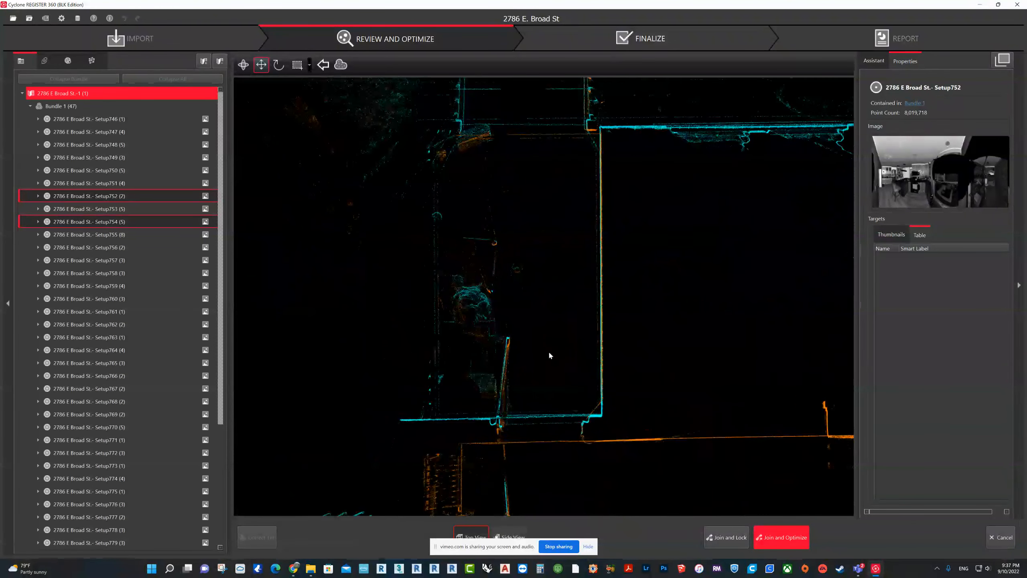
left_click(502, 533)
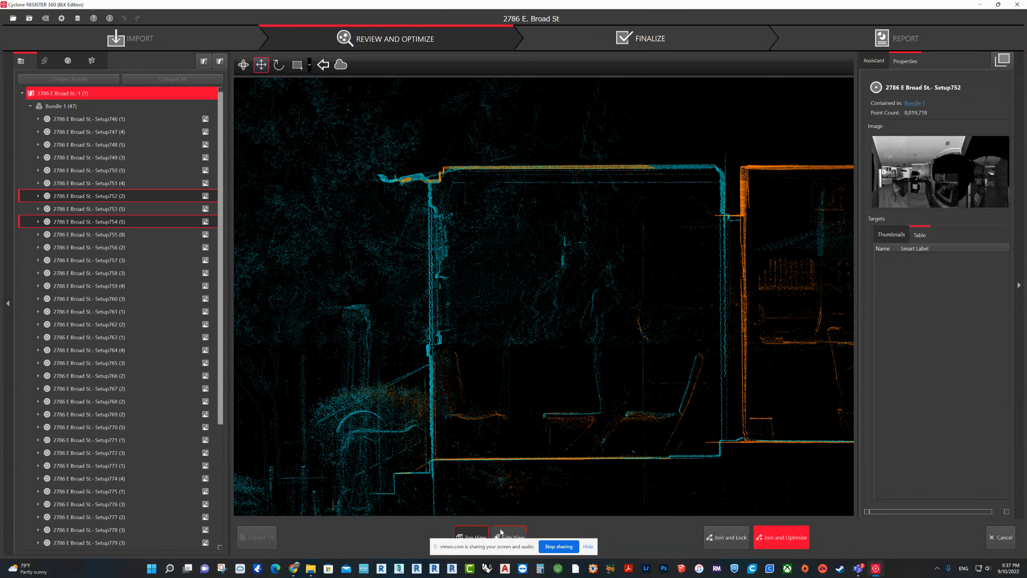
middle_click_drag(581, 369, 553, 369)
scroll(566, 384, "down", 1)
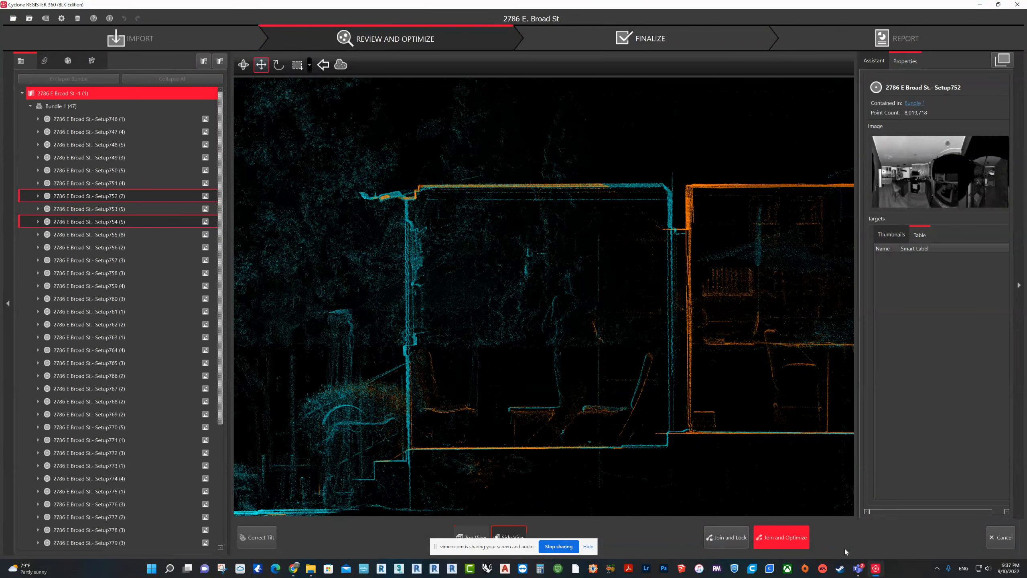
Step: Join and optimize Setup752 and Setup754, accepting the cloud registration results
left_click(777, 539)
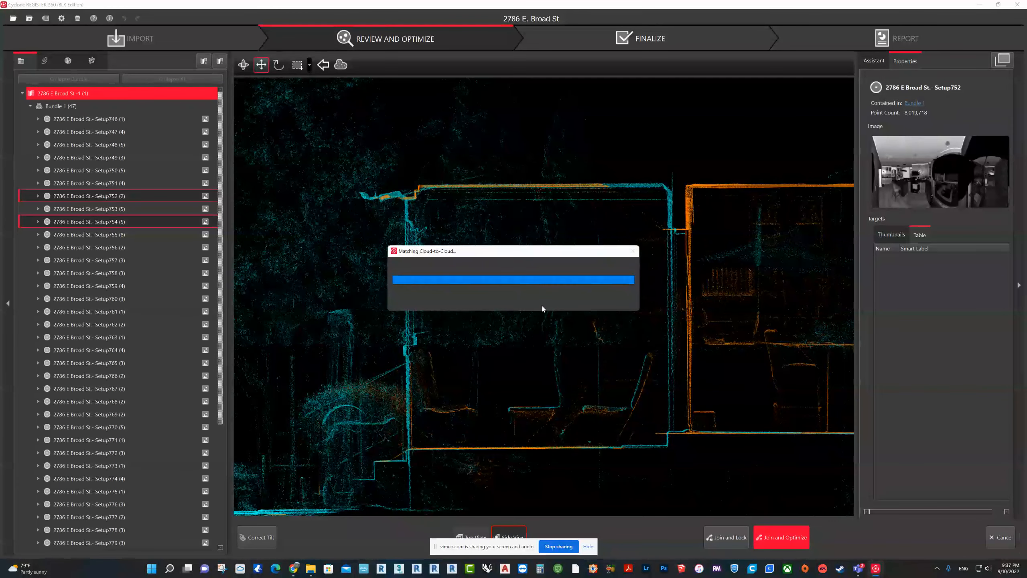
left_click(620, 380)
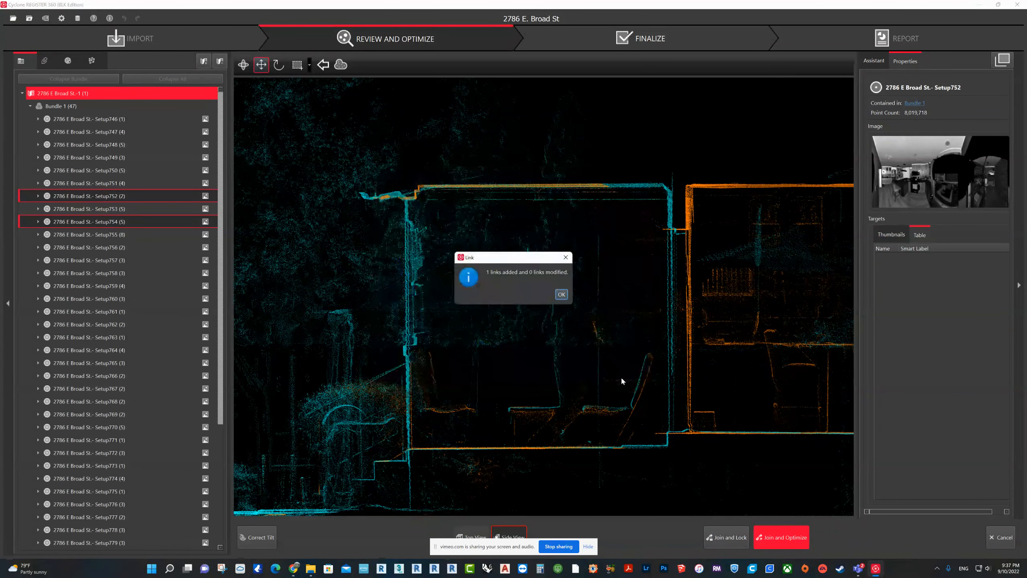
left_click(562, 294)
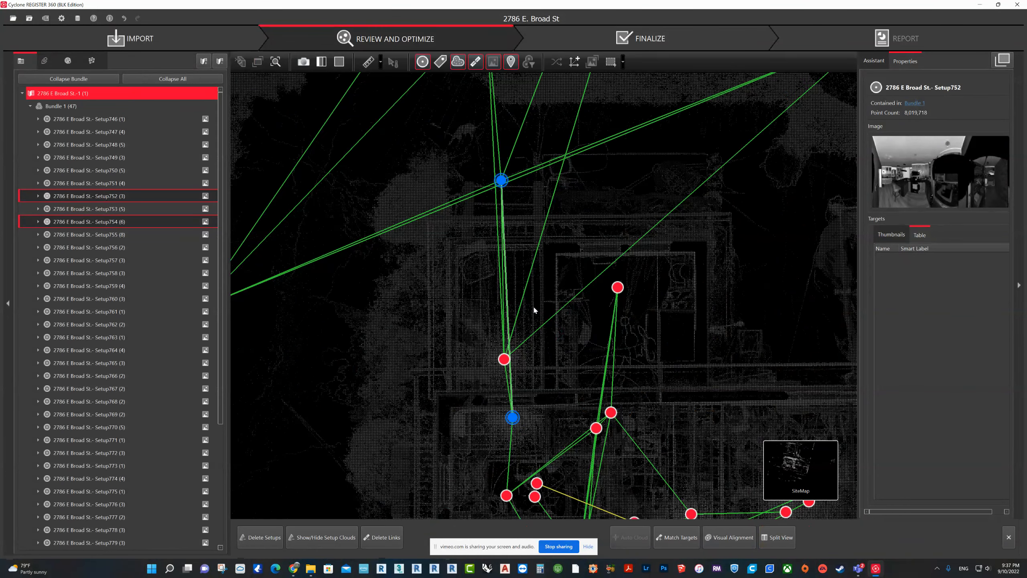
Step: Select Setup751 and Setup753 and compare their clouds in Visual Alignment, in top and side view
left_click_drag(512, 421, 510, 341)
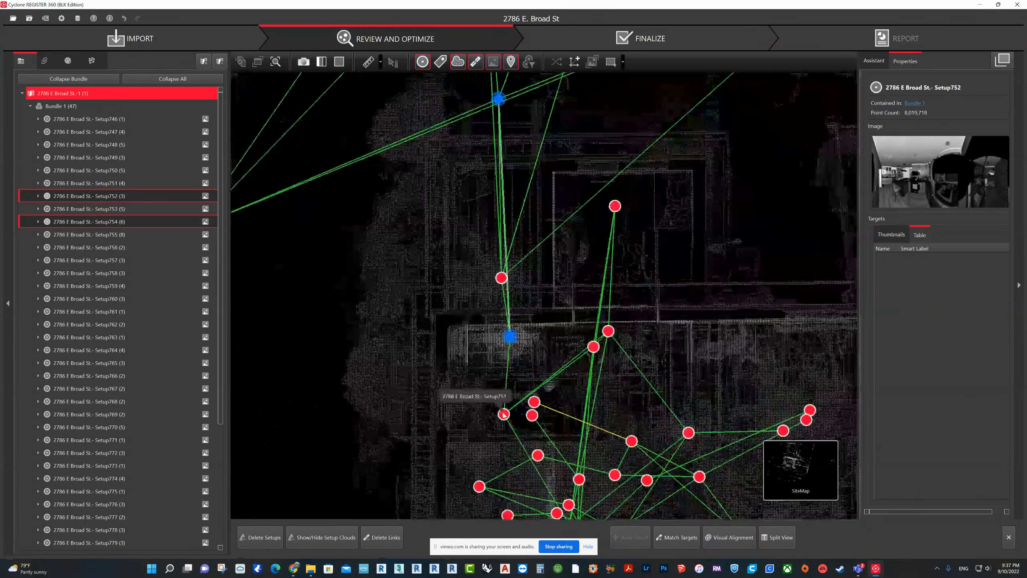
left_click(504, 414)
left_click(502, 278, "ctrl")
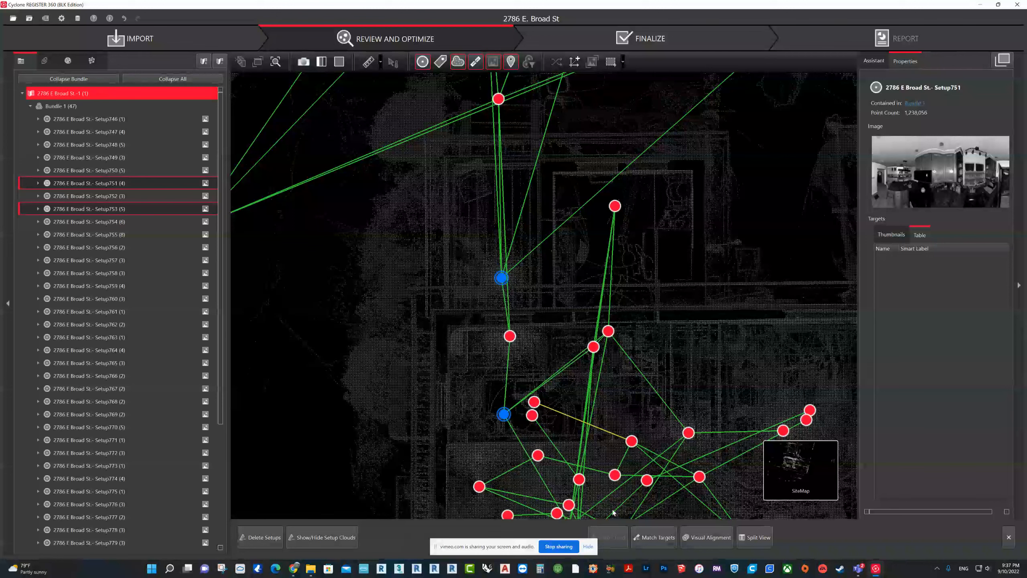
left_click(687, 538)
scroll(565, 282, "up", 4)
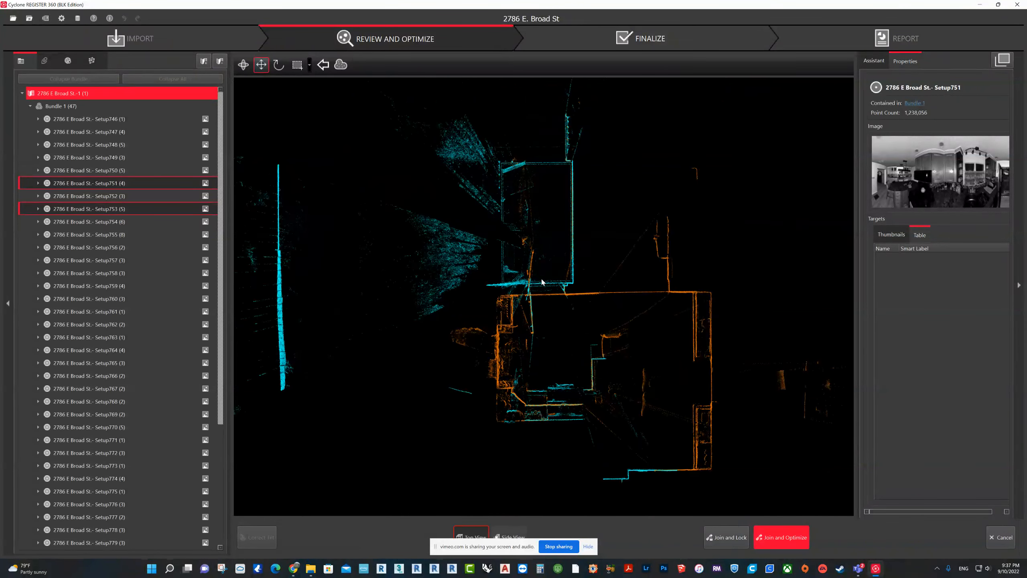
left_click(508, 535)
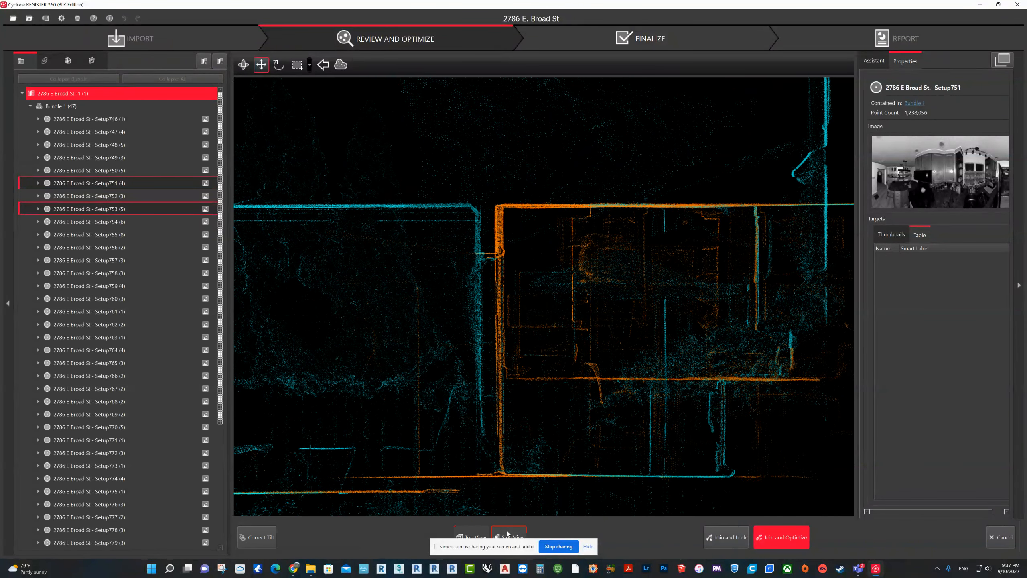
scroll(588, 369, "down", 3)
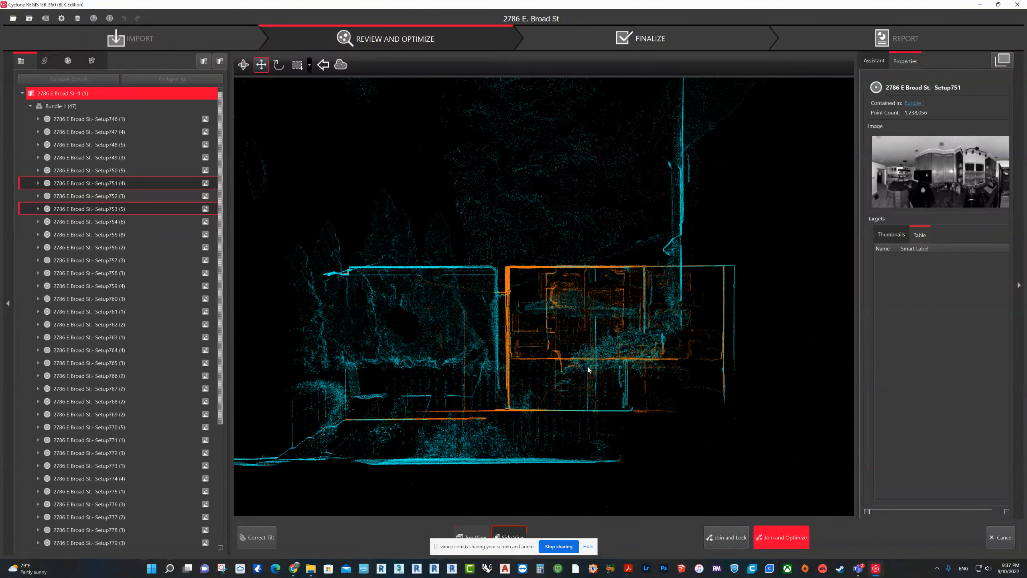
Step: Join and optimize Setup751 and Setup753, accepting the cloud registration results
left_click(777, 540)
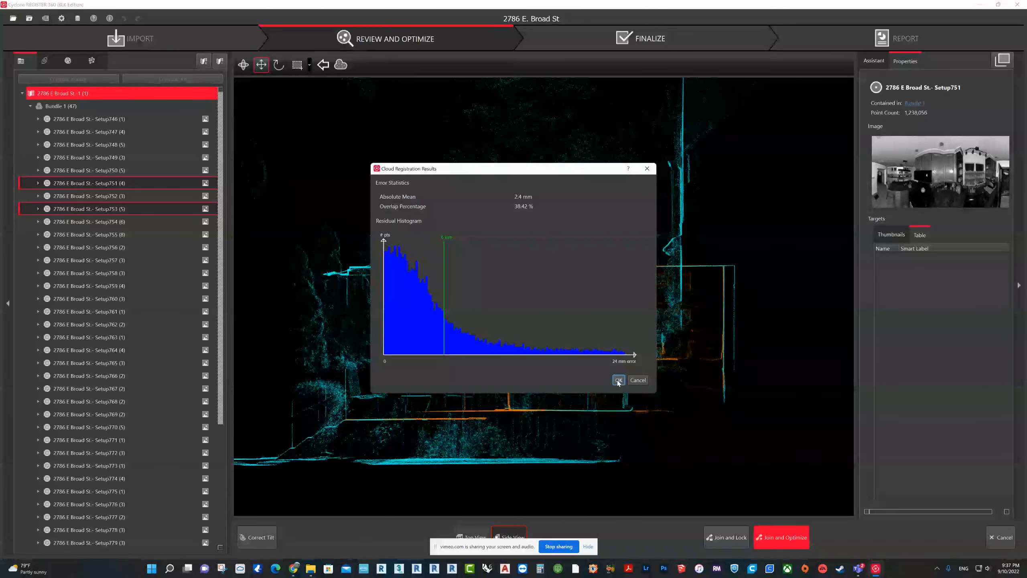
left_click(638, 382)
left_click(561, 294)
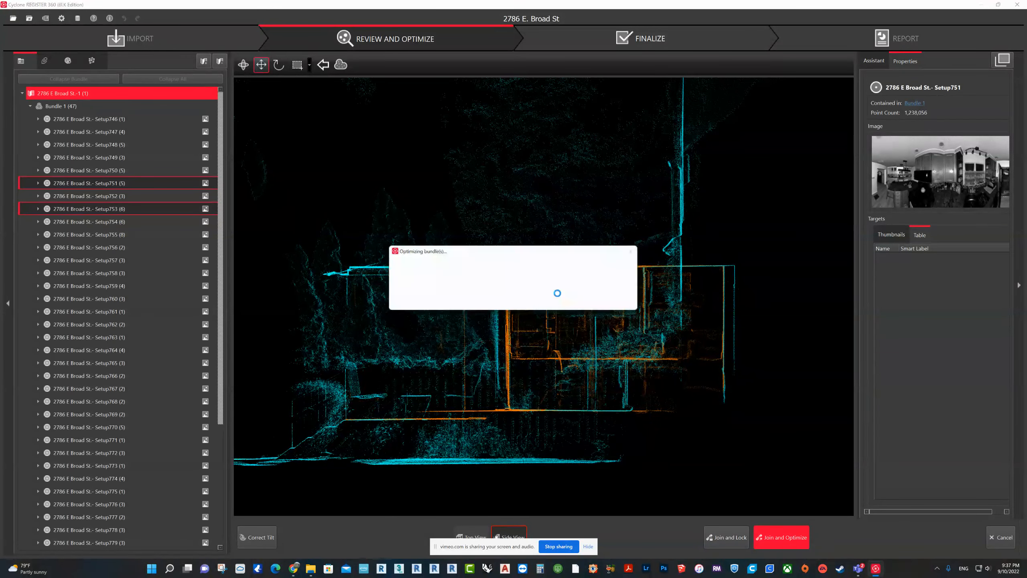
Step: Display the whole of Bundle 1 as a Bundle Cloud coloured with the Hue/Intensity Map
scroll(550, 298, "down", 5)
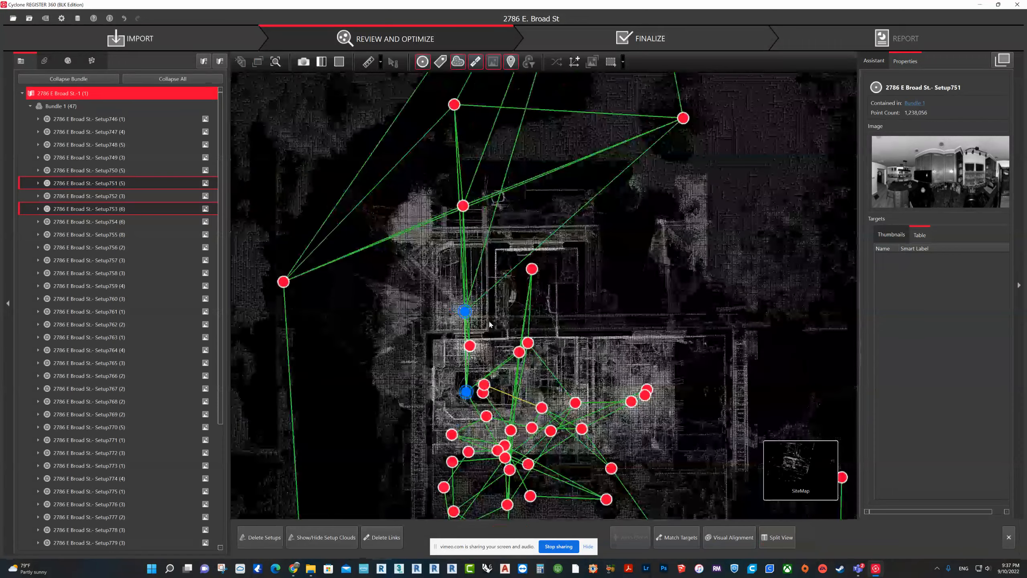
scroll(374, 211, "down", 4)
left_click(38, 107)
mouse_move(811, 465)
left_click(722, 460)
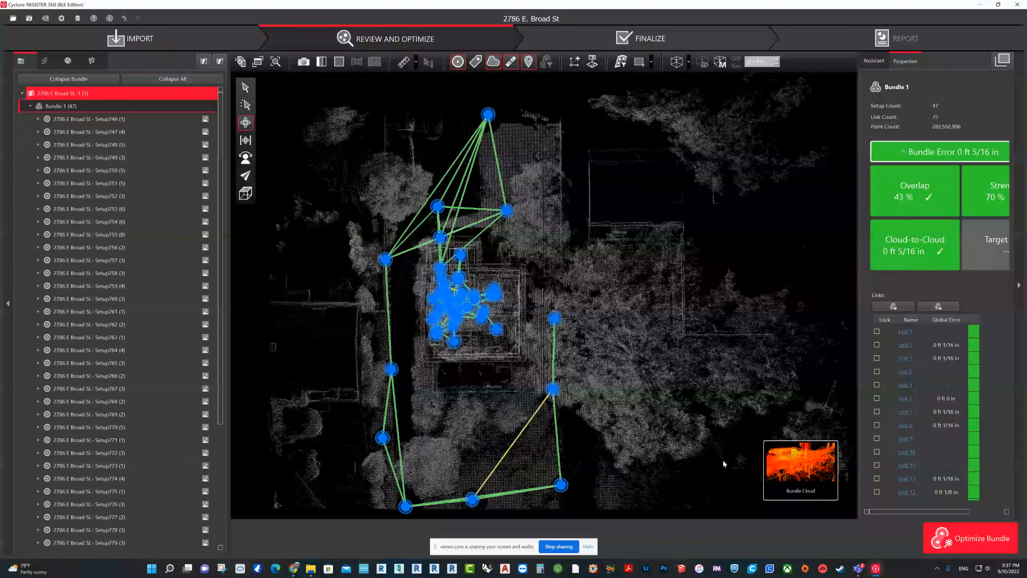
left_click(319, 61)
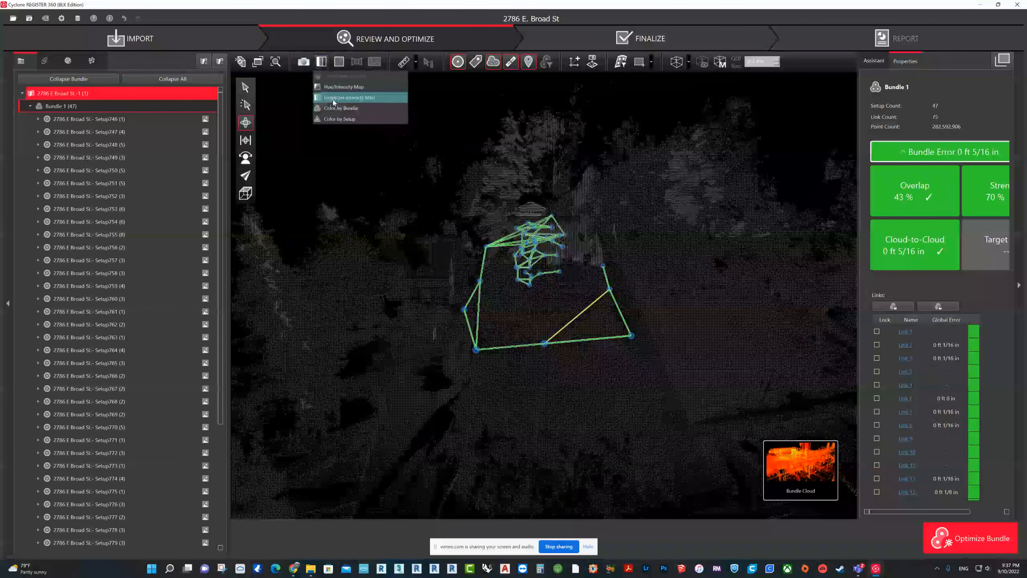
left_click(337, 87)
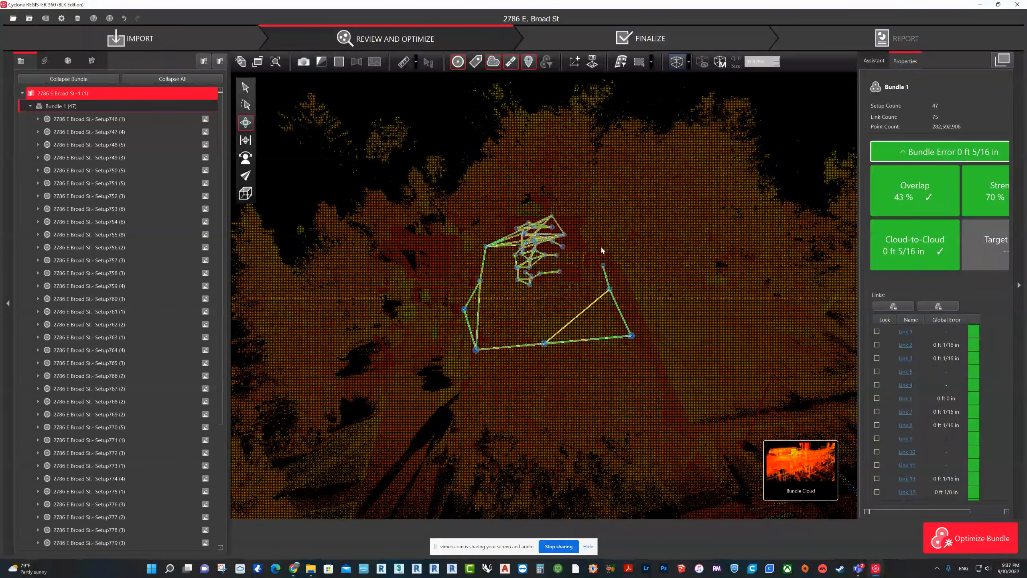
Step: Turn on the limit box for the bundle cloud and pull its faces in around the scanned site
left_click(675, 62)
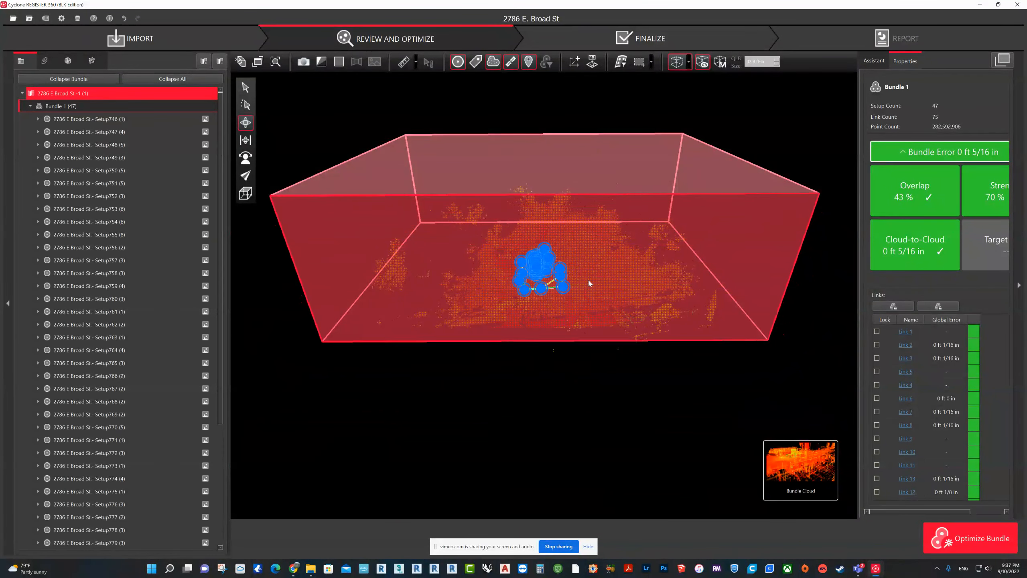
right_click_drag(515, 308, 714, 346)
right_click_drag(588, 314, 793, 329)
right_click_drag(849, 345, 509, 349)
left_click_drag(509, 351, 360, 407)
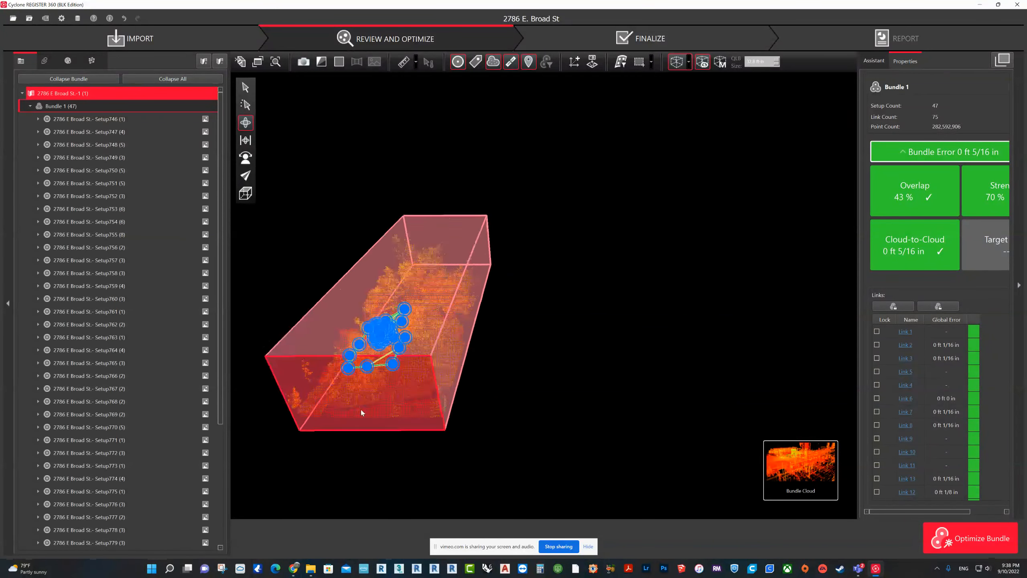
right_click_drag(362, 412, 586, 327)
scroll(586, 327, "up", 6)
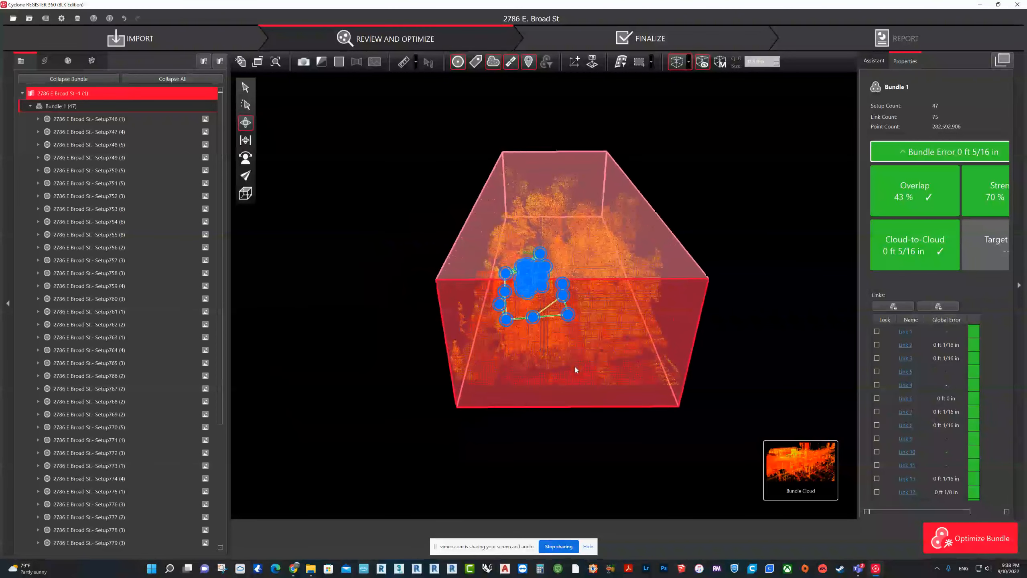
scroll(577, 373, "up", 8)
right_click_drag(654, 440, 410, 417)
left_click_drag(502, 427, 523, 358)
left_click_drag(634, 407, 575, 406)
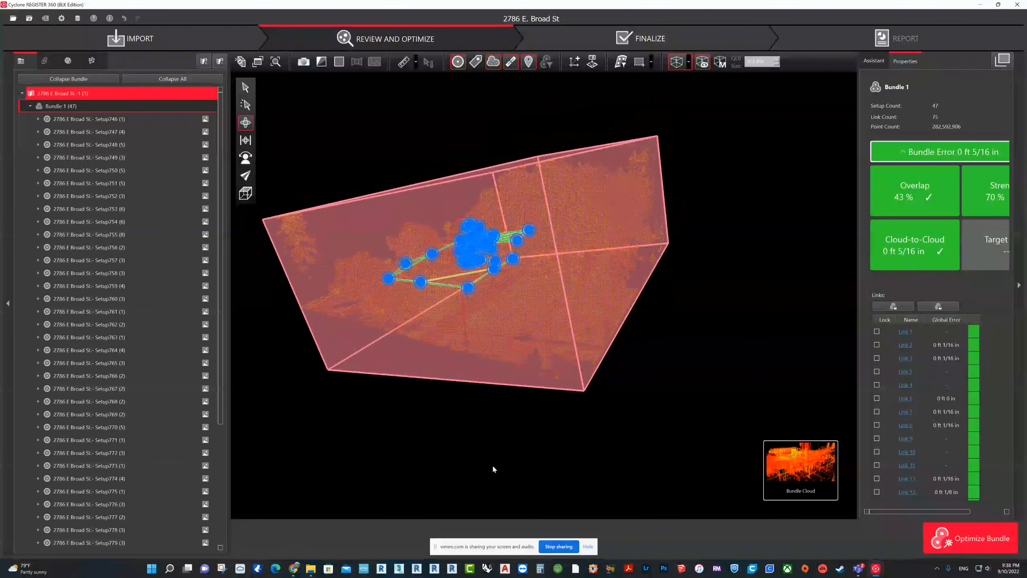
key("alt+Tab")
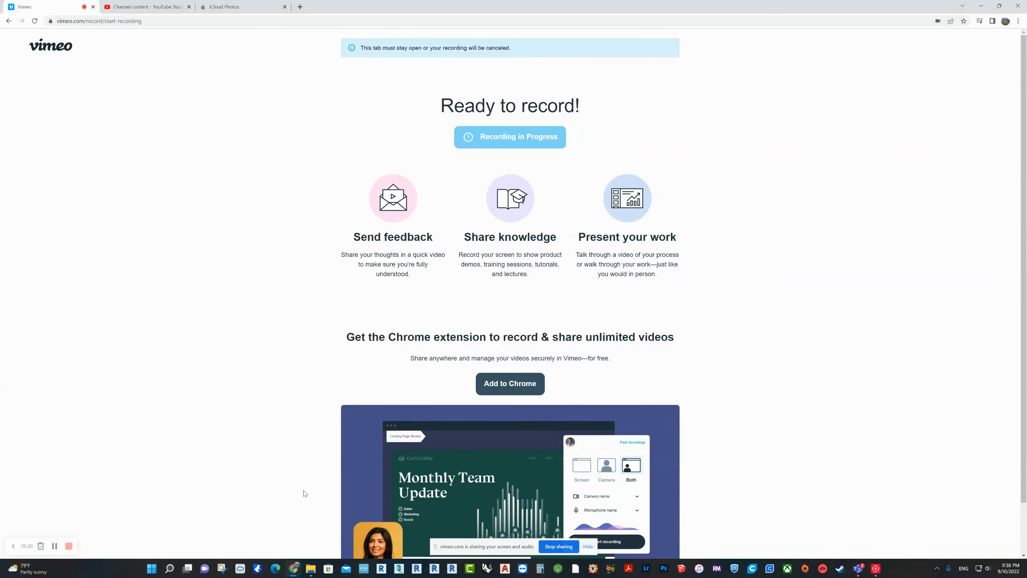
key("alt+Tab")
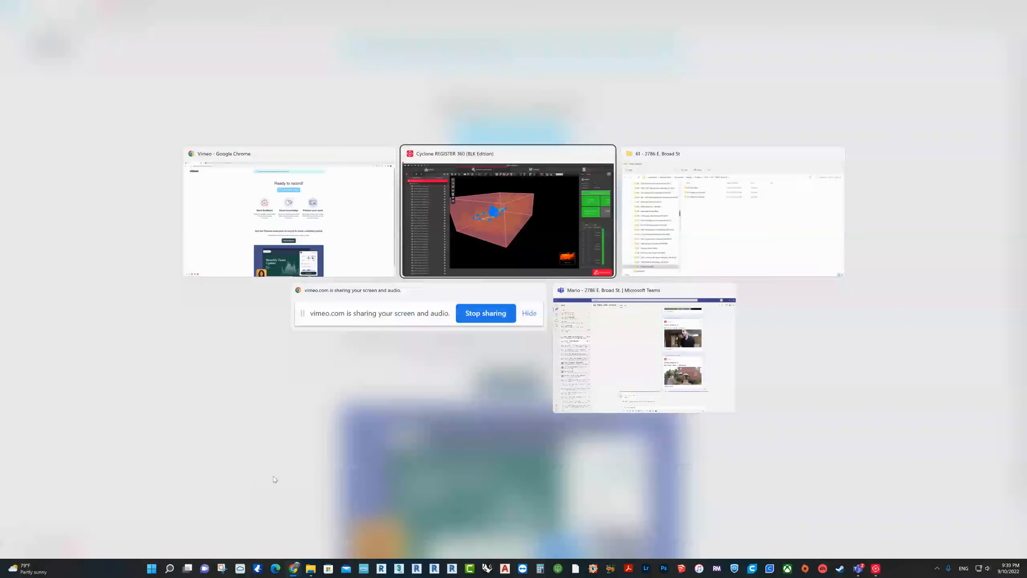
left_click_drag(608, 326, 584, 319)
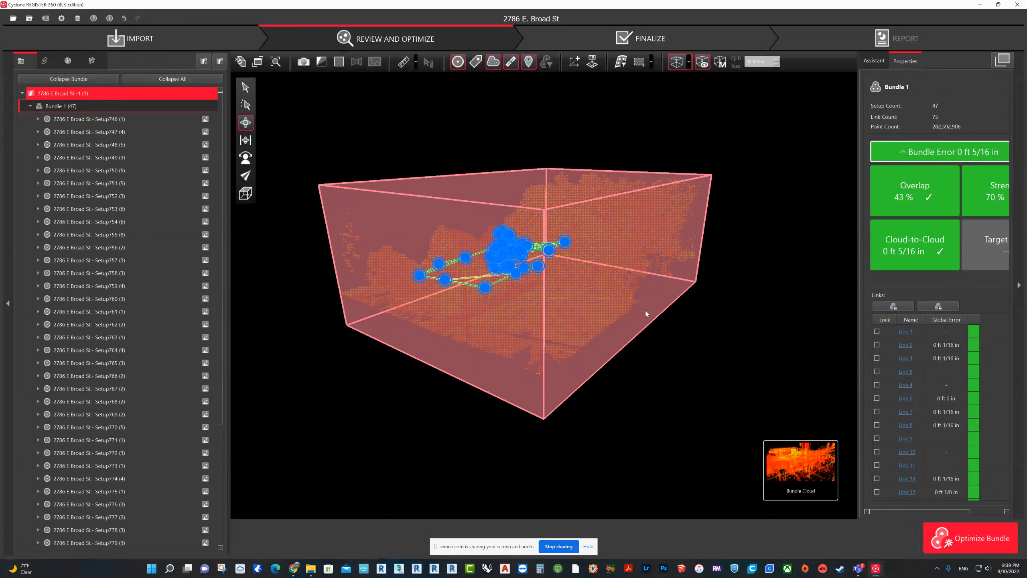
left_click_drag(649, 322, 621, 192)
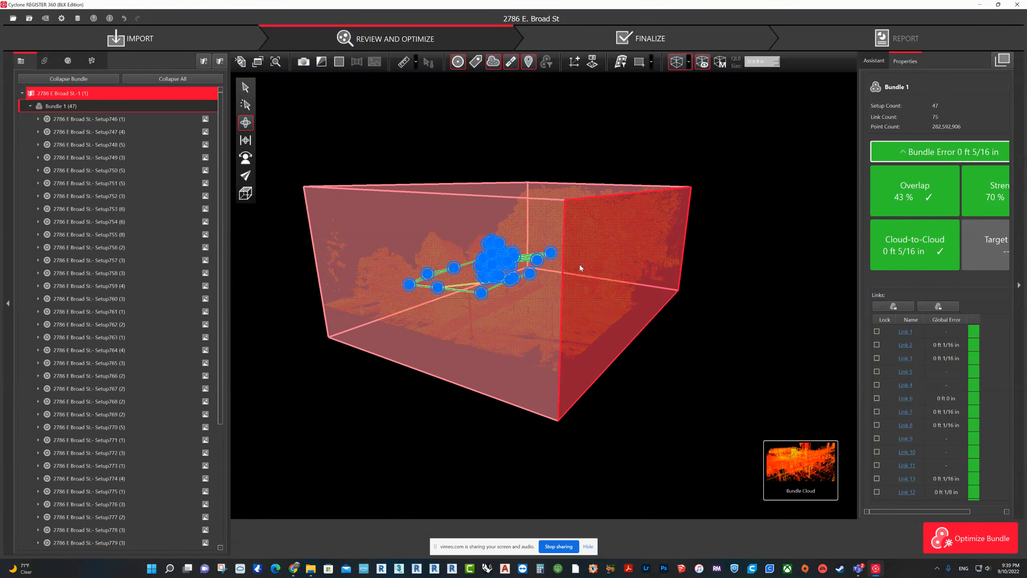
middle_click_drag(530, 318, 562, 345)
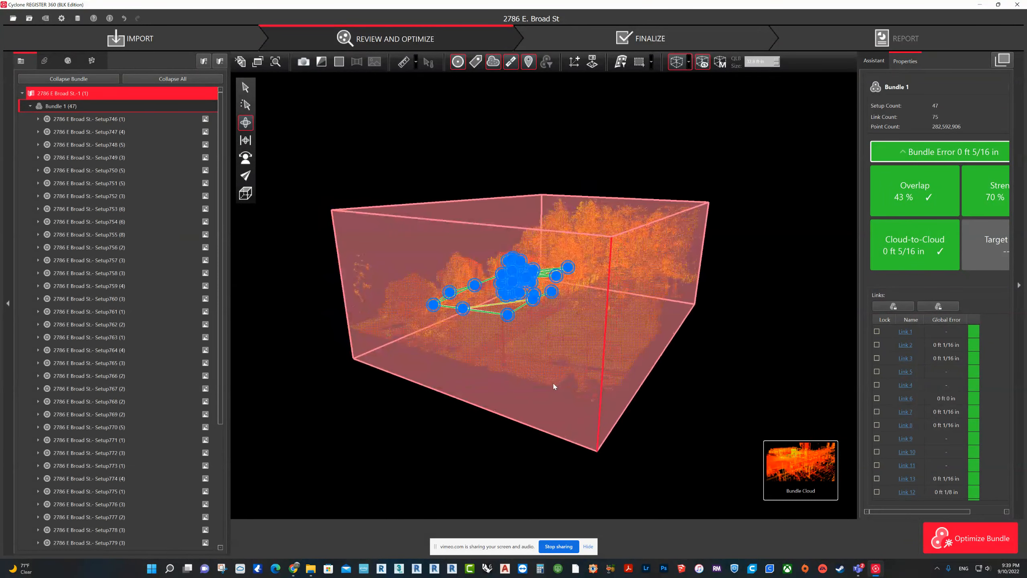
Step: Trim the bundle cloud's limit box further by adjusting its faces from several sides, keeping the house, yard and setups inside
left_click_drag(552, 385, 560, 346)
scroll(585, 373, "up", 5)
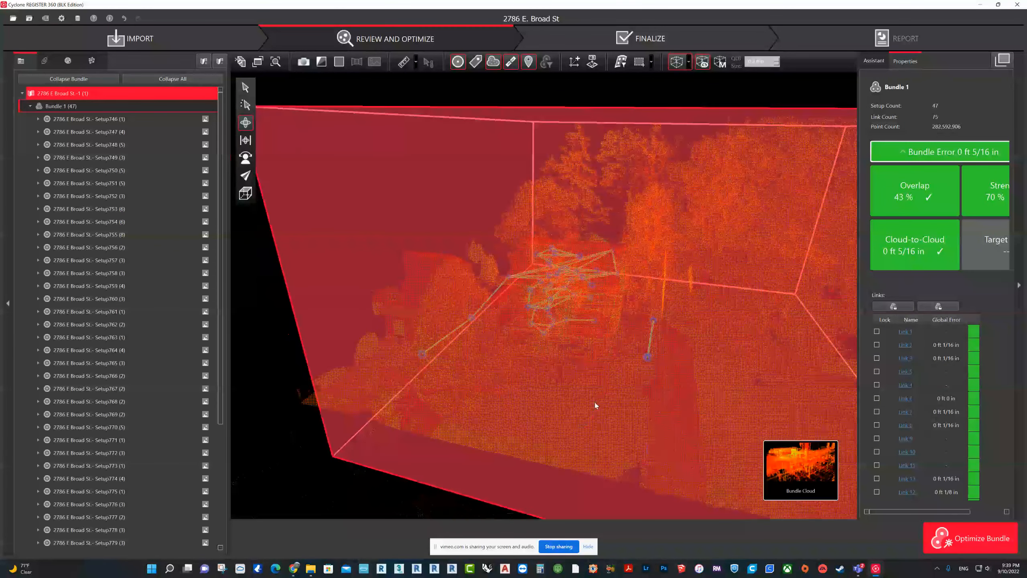
left_click_drag(620, 358, 628, 344)
left_click_drag(562, 400, 534, 456)
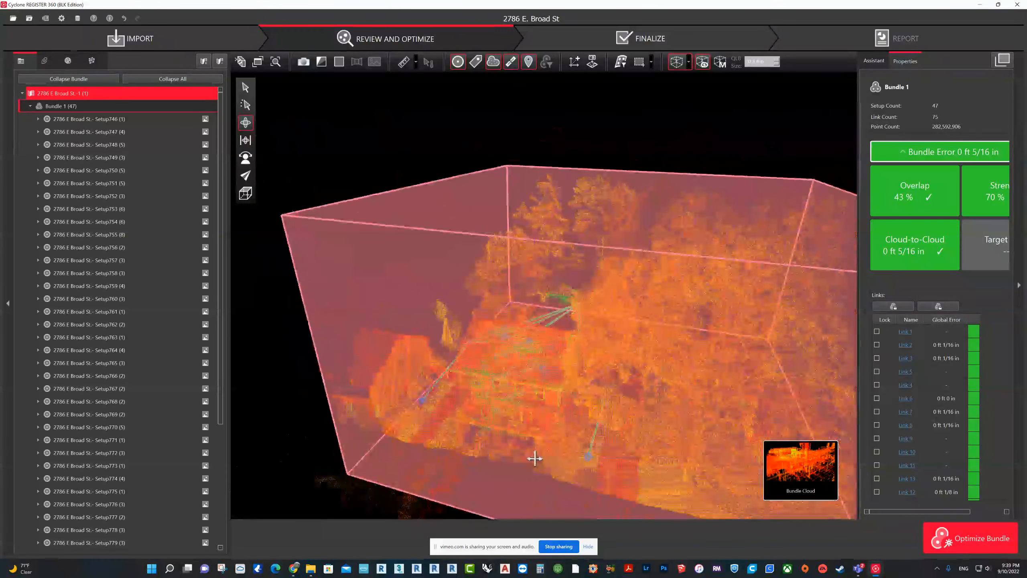
scroll(534, 456, "up", 4)
left_click_drag(523, 399, 623, 323)
left_click_drag(519, 262, 532, 280)
left_click_drag(468, 320, 612, 418)
scroll(619, 423, "up", 5)
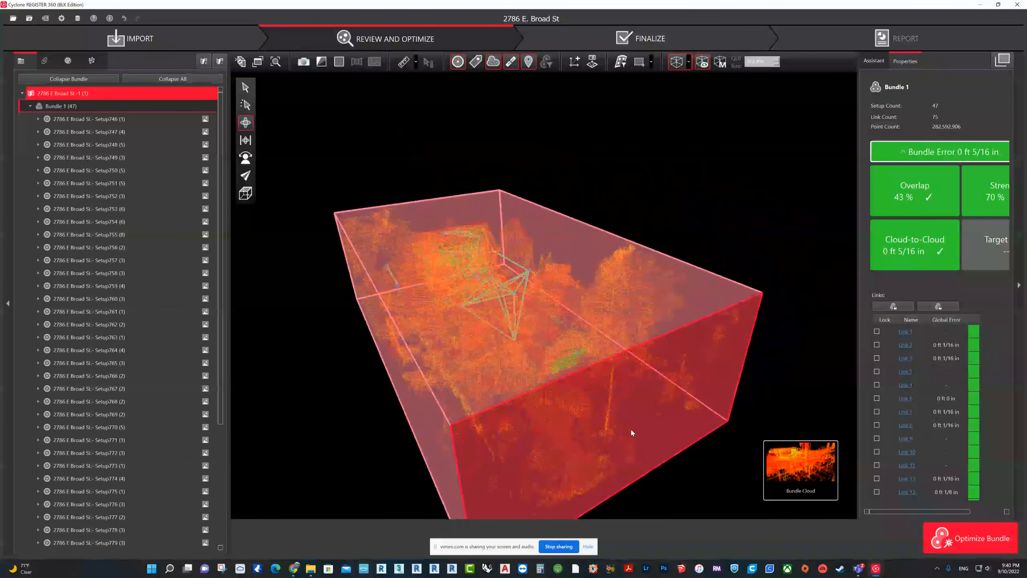
scroll(608, 445, "down", 5)
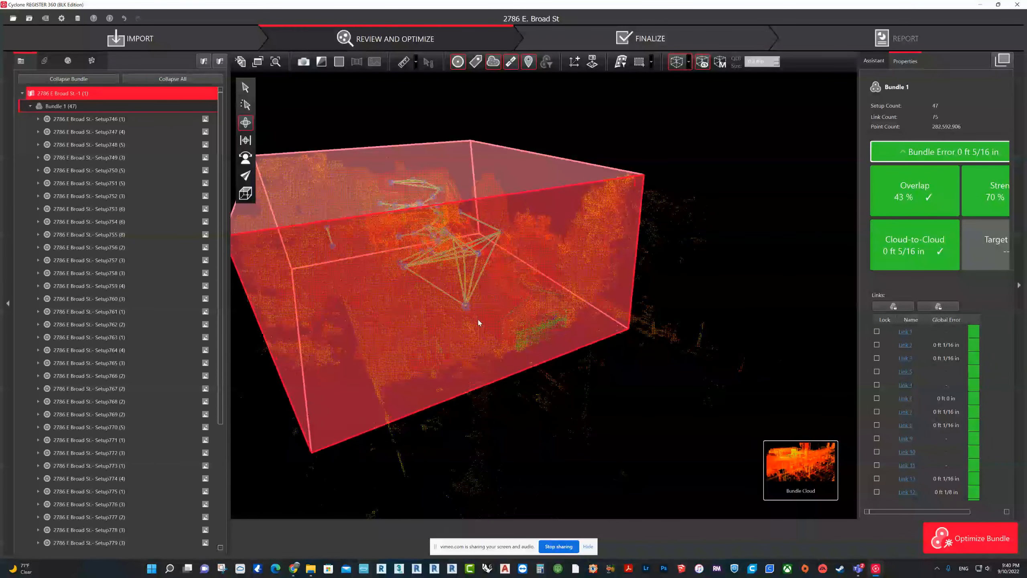
left_click_drag(487, 330, 526, 361)
Step: Hide LimitBox-1 through the Limit Box Manager while keeping it active and exportable, and hide the setups and links in the cloud view
left_click(723, 61)
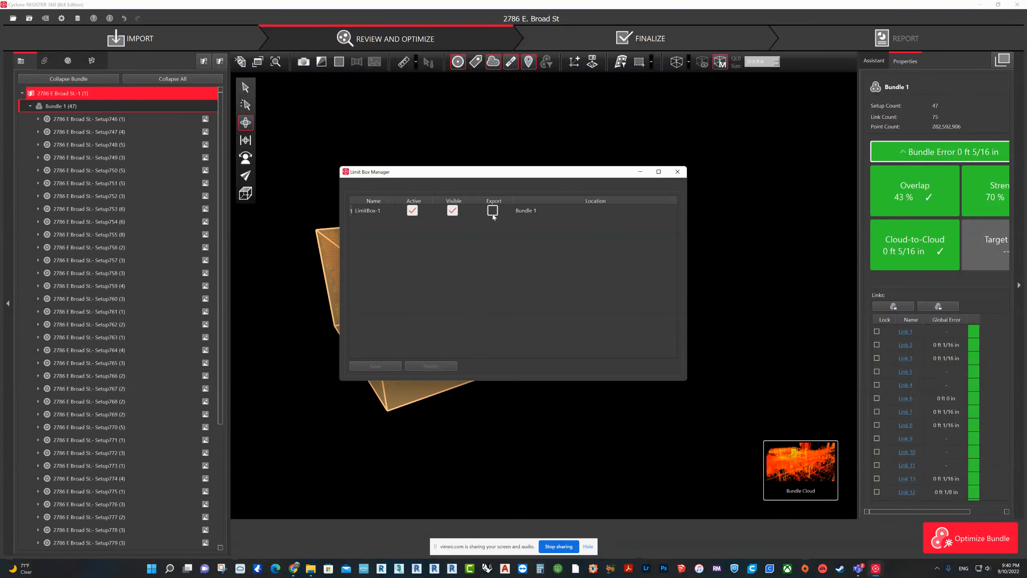
left_click(452, 211)
left_click(678, 172)
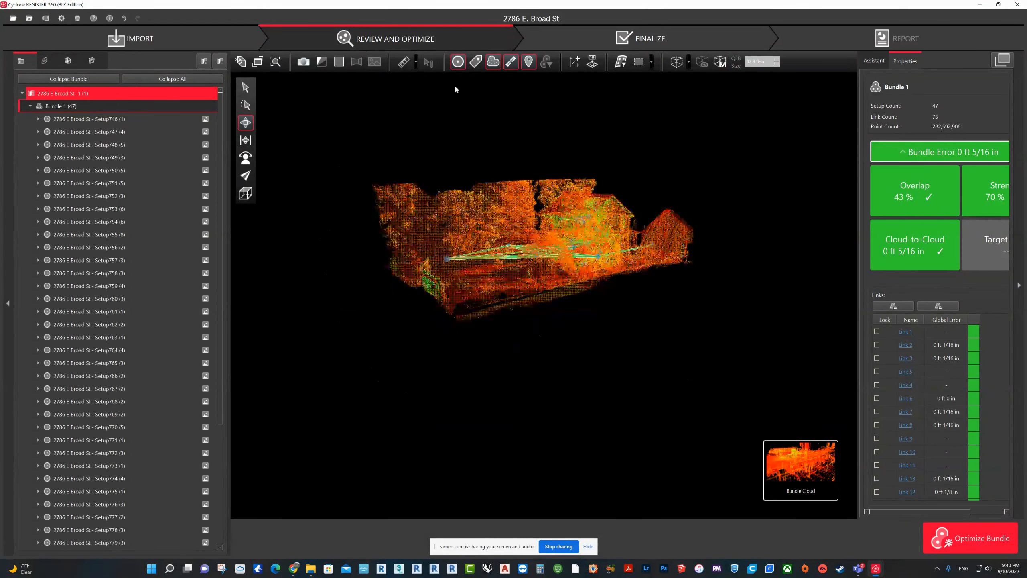
left_click(508, 61)
Step: Examine the cropped bundle cloud from around the site and close up at the house's exterior walls and porch
middle_click_drag(664, 252, 627, 268)
scroll(566, 259, "up", 10)
middle_click_drag(544, 243, 536, 308)
left_click_drag(603, 351, 420, 381)
left_click_drag(716, 358, 683, 267)
middle_click_drag(683, 267, 775, 250)
middle_click_drag(498, 298, 568, 329)
left_click_drag(569, 329, 599, 310)
middle_click_drag(599, 310, 521, 224)
left_click_drag(521, 225, 550, 347)
middle_click_drag(549, 347, 695, 364)
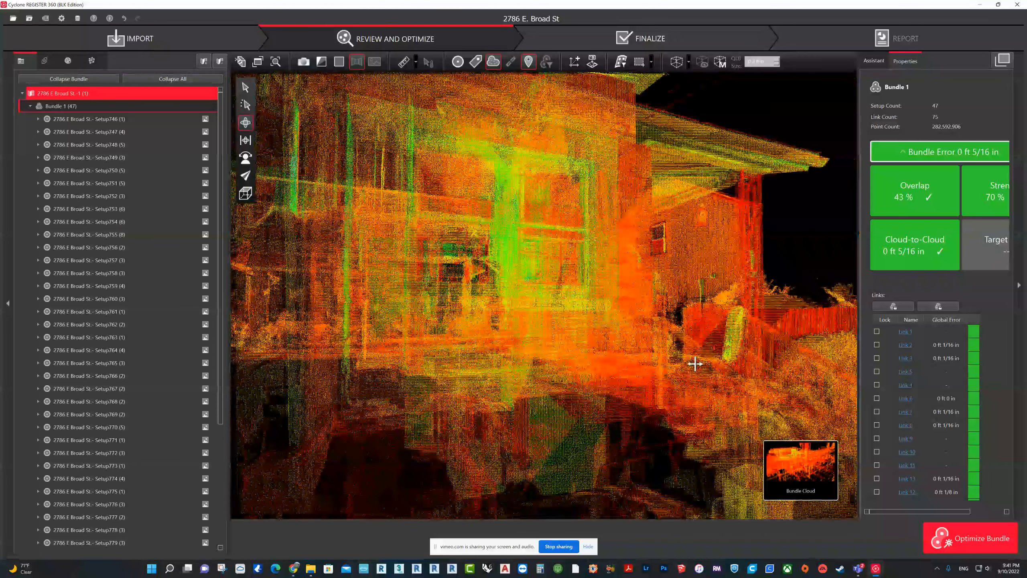
left_click_drag(695, 364, 482, 420)
Step: Inspect the house in TruSlicer with a thinner Z-axis slice, moving the slice location through the different floor levels
mouse_move(811, 460)
left_click(656, 469)
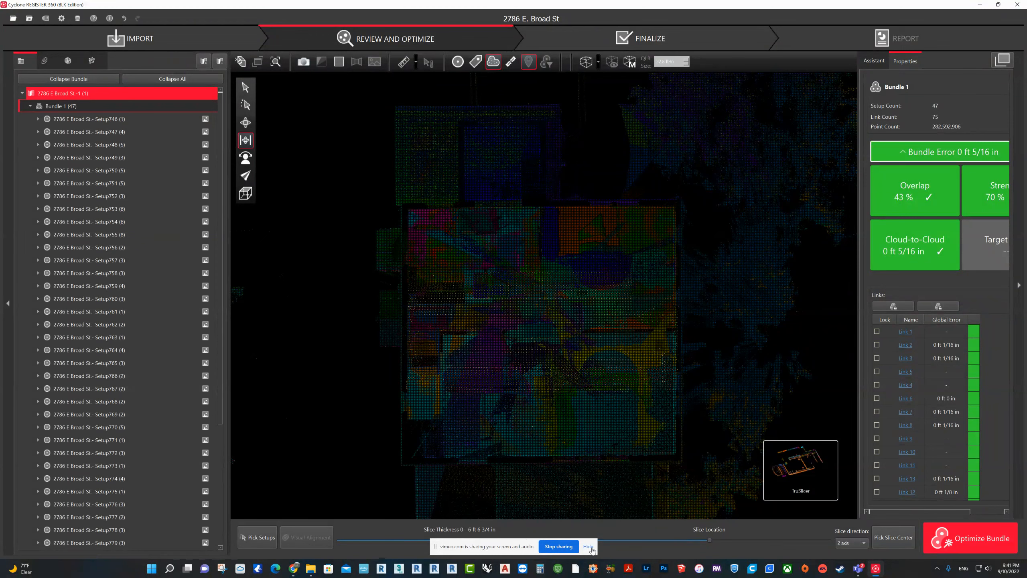
left_click_drag(460, 541, 374, 542)
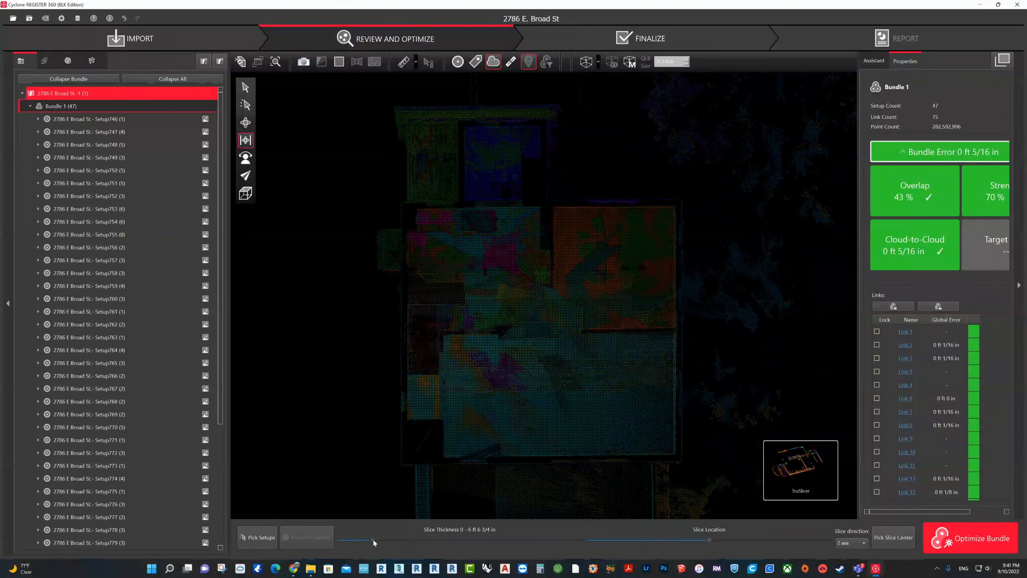
mouse_move(709, 541)
left_mouse_down()
mouse_move(667, 541)
mouse_move(696, 532)
left_mouse_up()
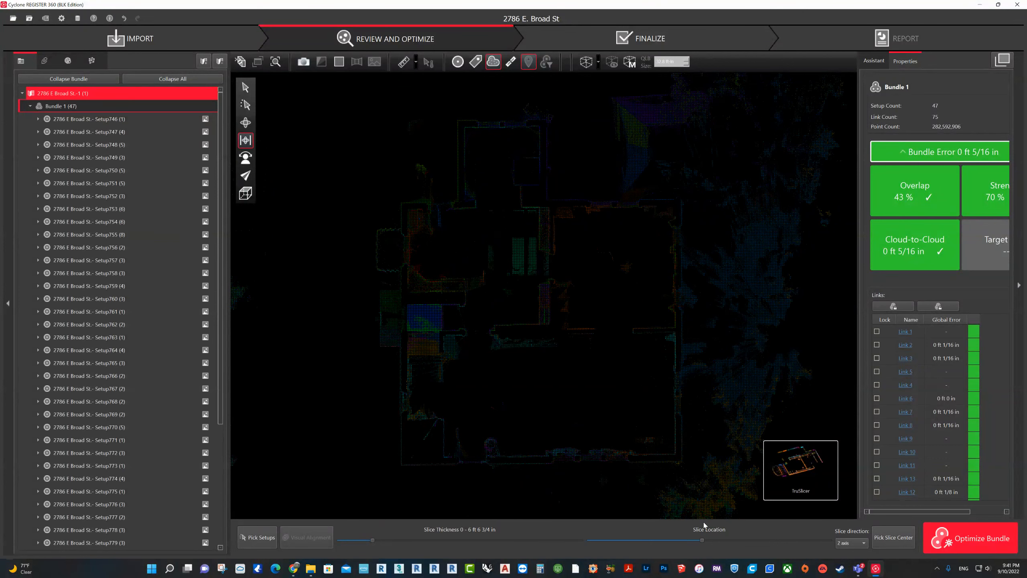
left_click_drag(705, 524, 749, 503)
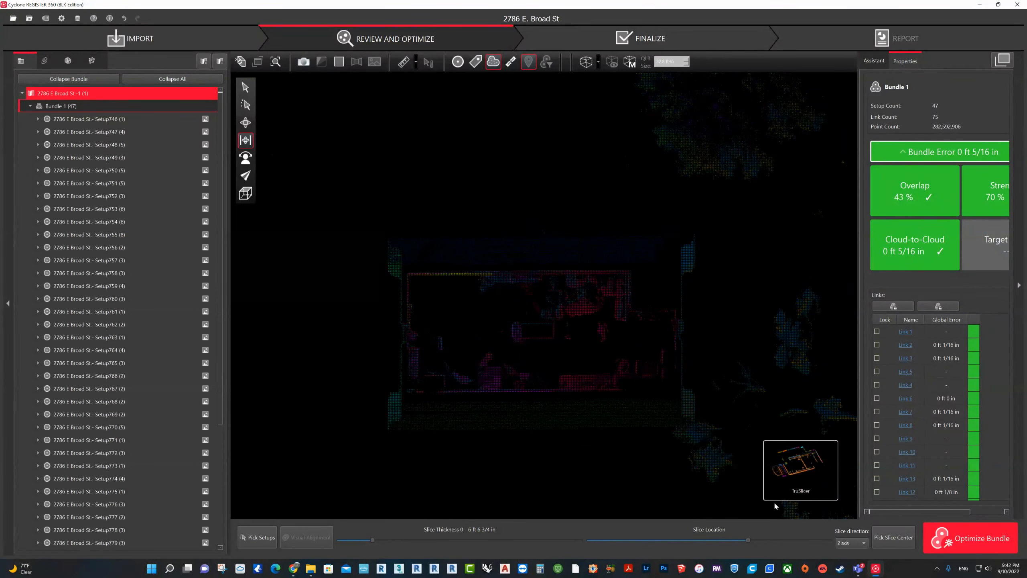
Step: Return to the SiteMap, optimize Bundle 1 and finalize it with the current SiteMap view
left_click(743, 477)
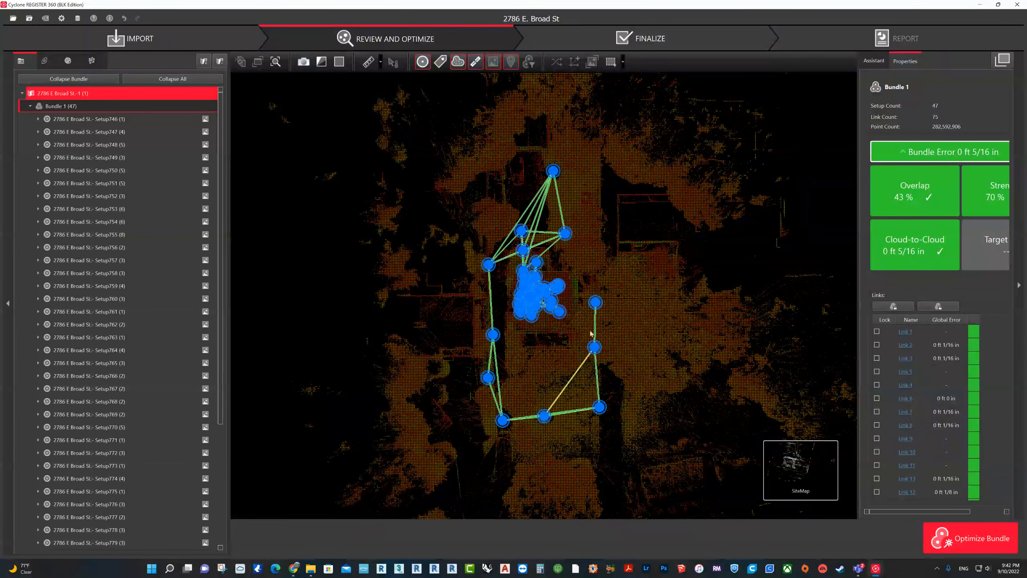
left_click(966, 538)
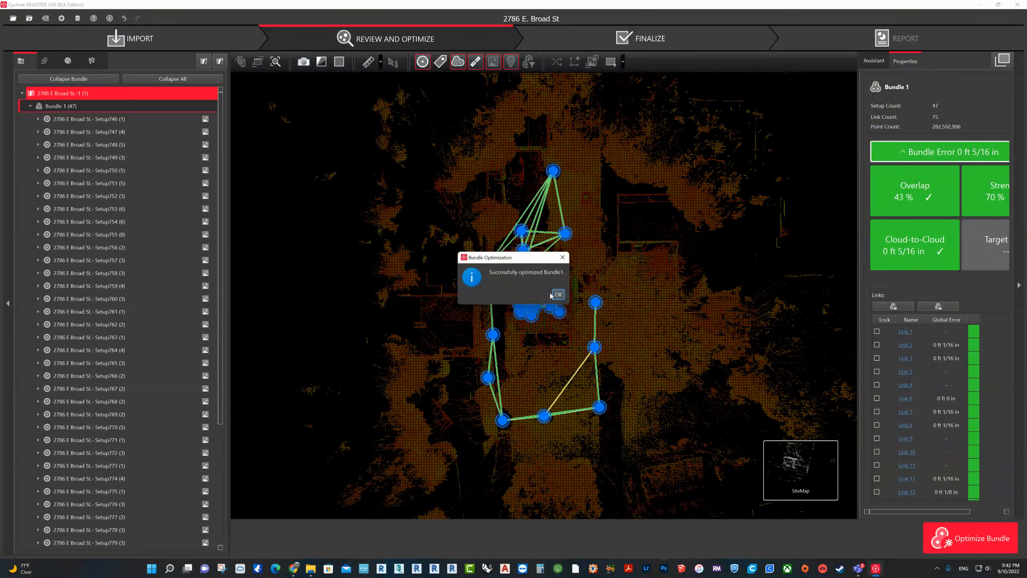
left_click(557, 294)
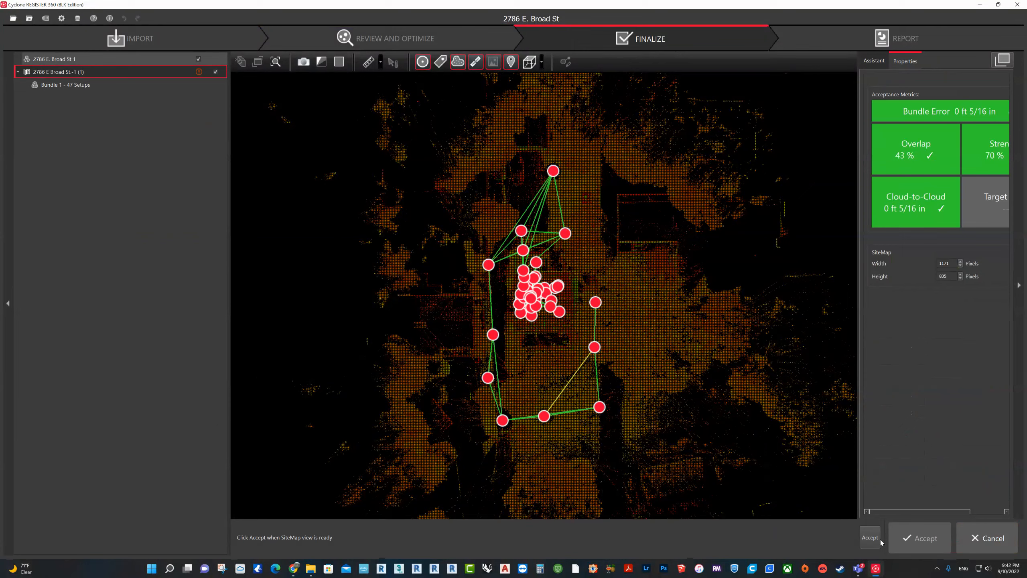
left_click(910, 542)
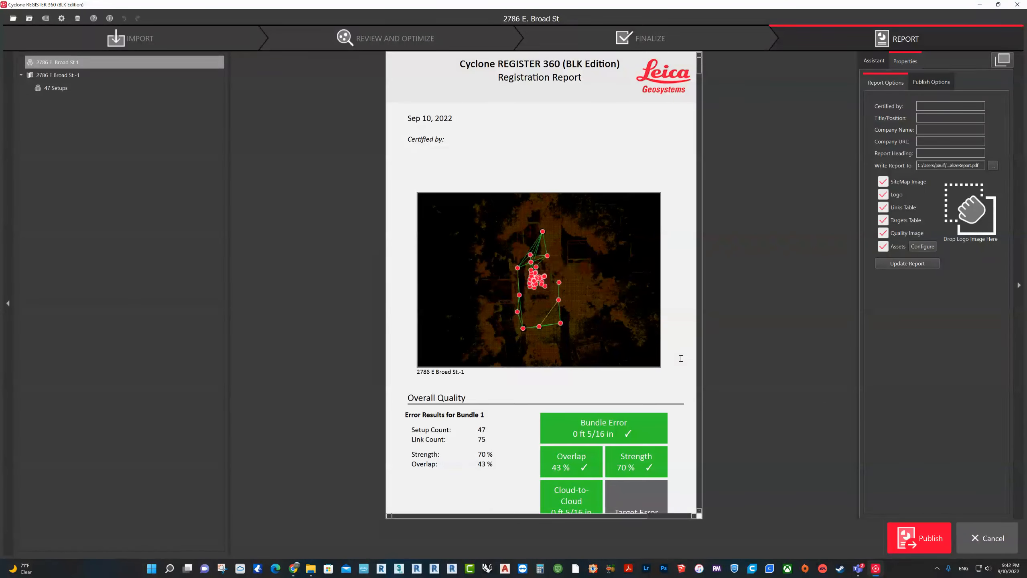
Step: Set up an RCP cloud export into the 00-Scan Data folder of 2022 project 61, published by LimitBox-1
left_click(920, 84)
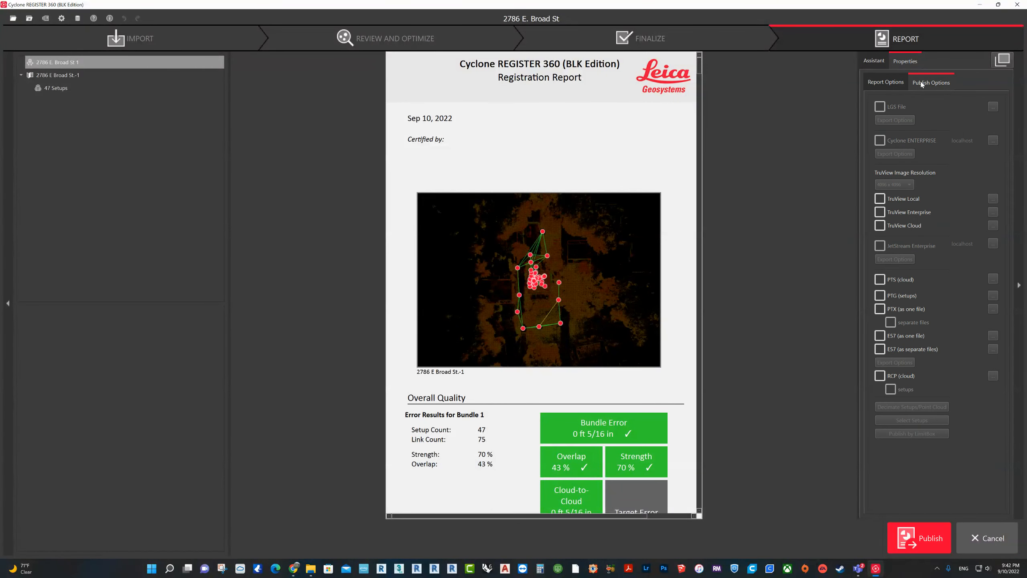
left_click(880, 376)
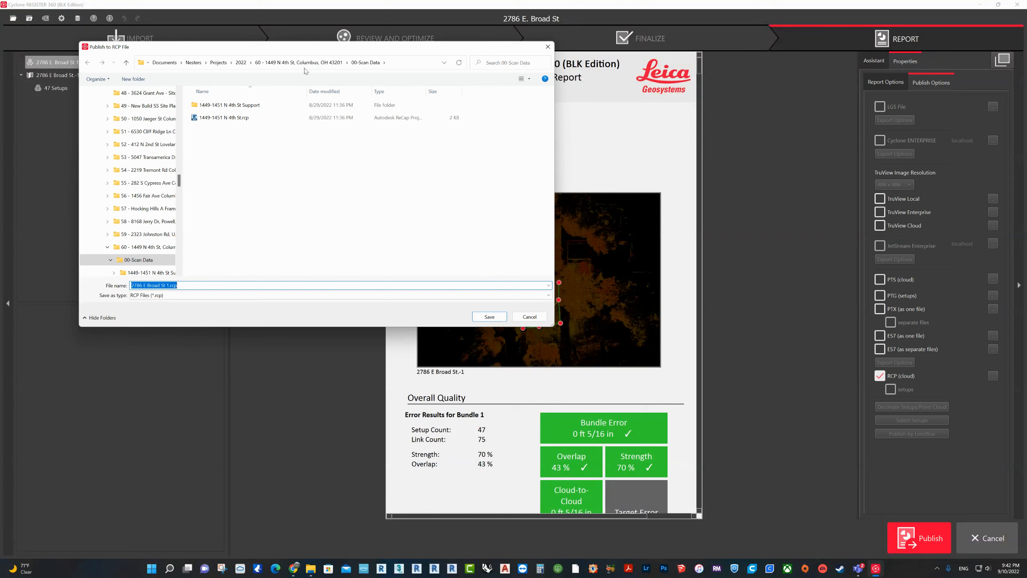
left_click(304, 63)
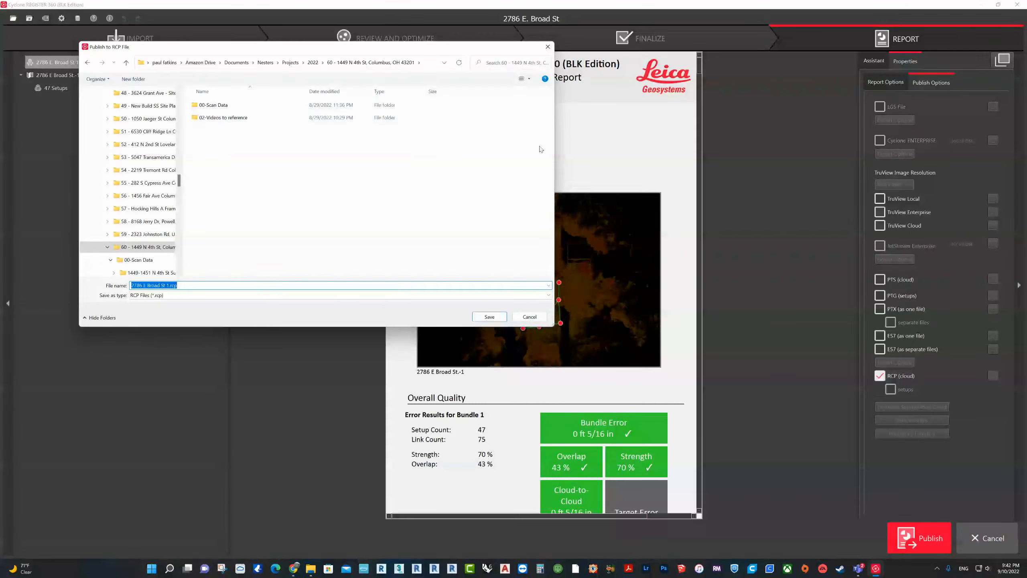
left_click(313, 63)
left_click_drag(552, 131, 574, 276)
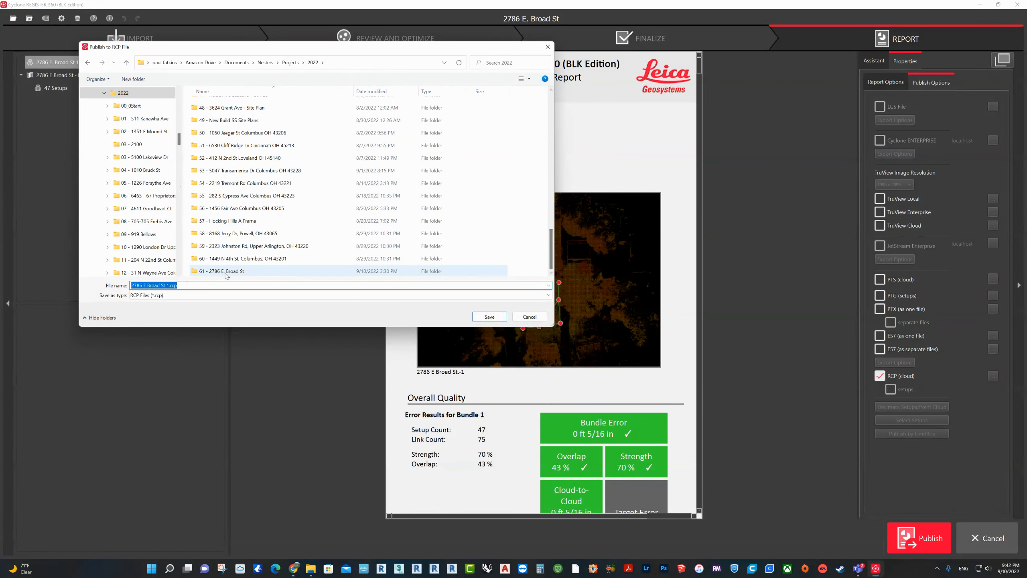
double_click(226, 271)
double_click(224, 107)
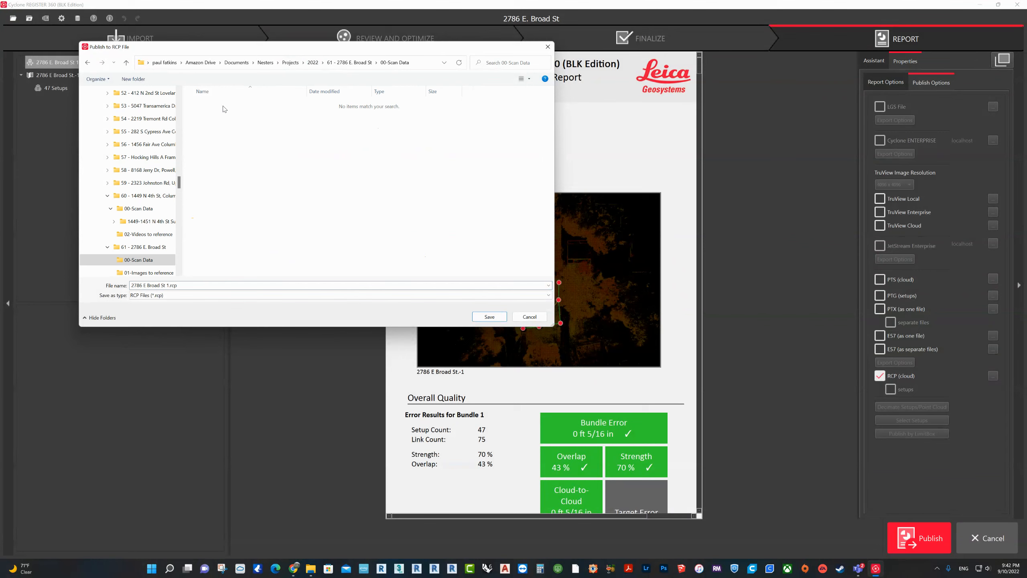
left_click(490, 319)
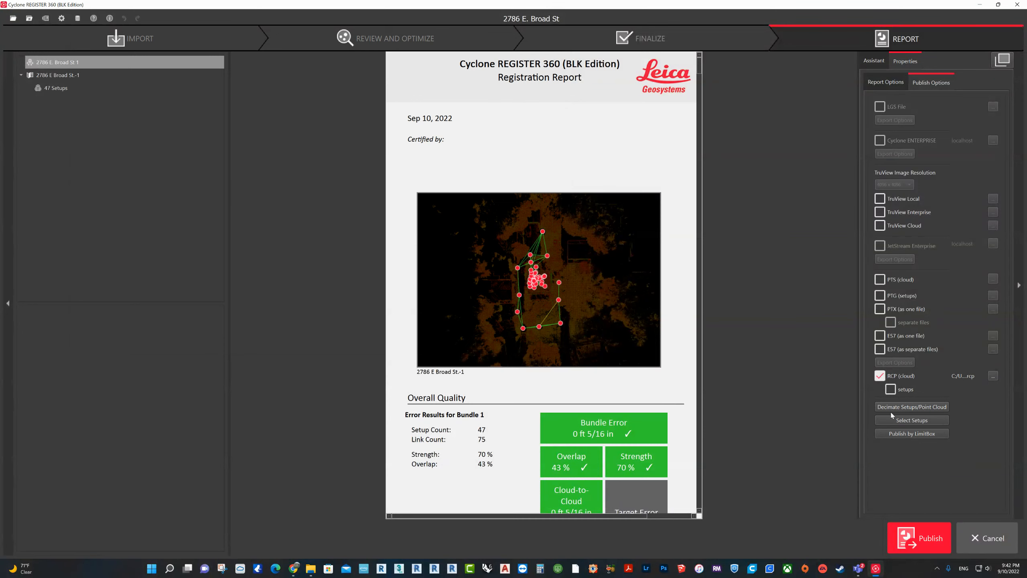
left_click(893, 432)
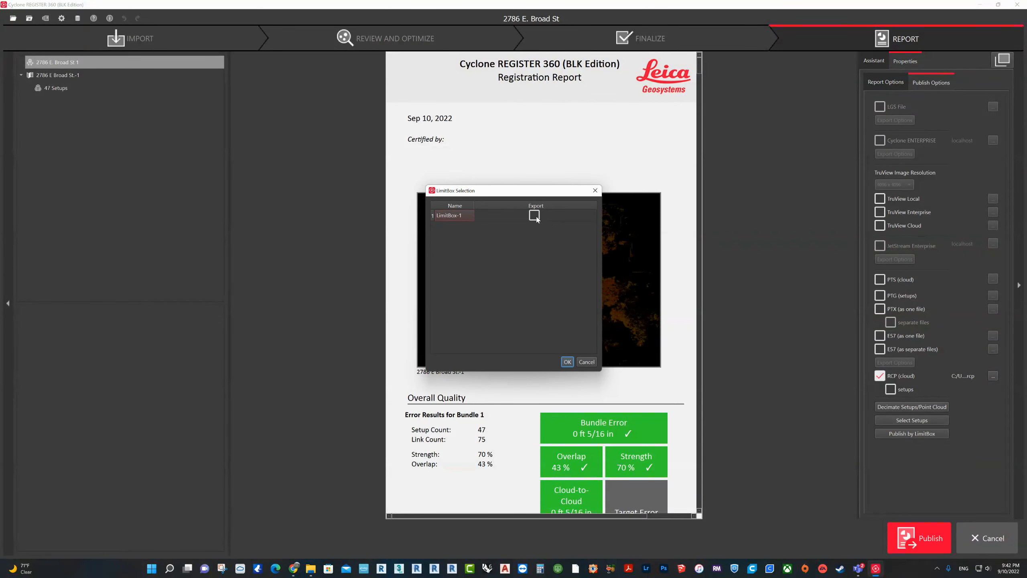
left_click(567, 362)
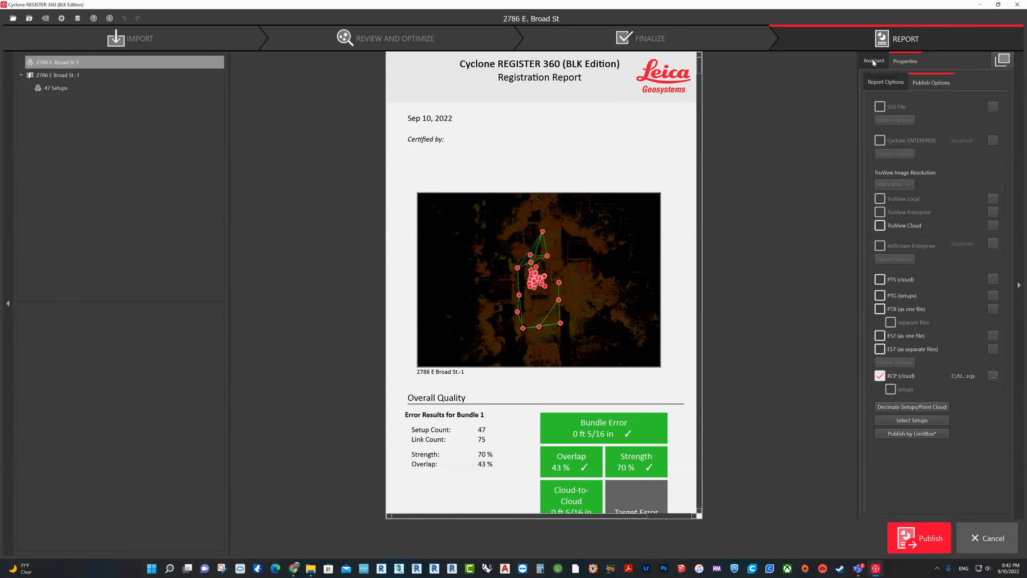
Step: Look through the registration report's overall quality, link-quality matrices and link tables, and cancel out of the report
scroll(602, 331, "down", 5)
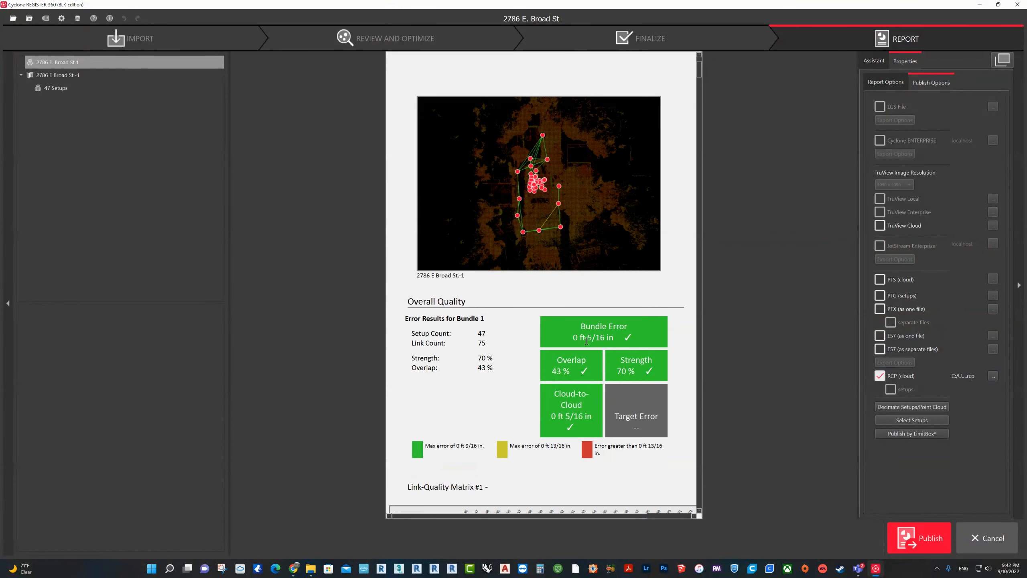
scroll(591, 335, "down", 20)
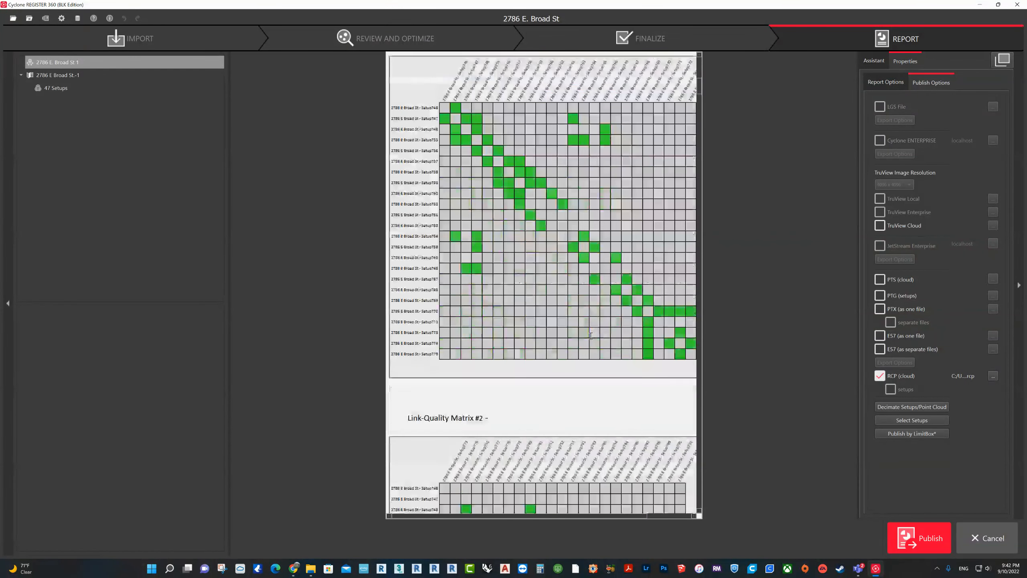
scroll(590, 336, "down", 15)
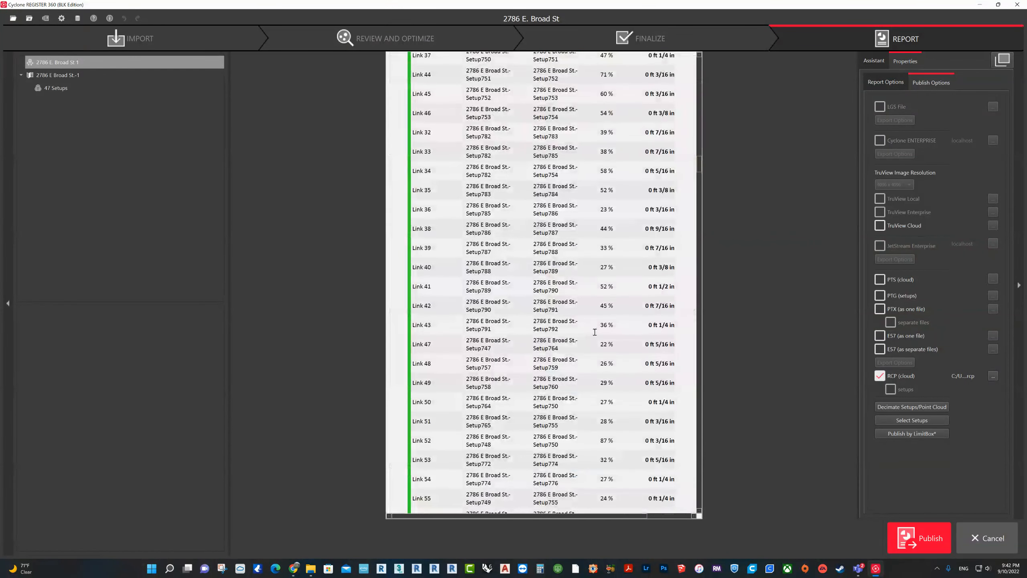
scroll(593, 332, "down", 10)
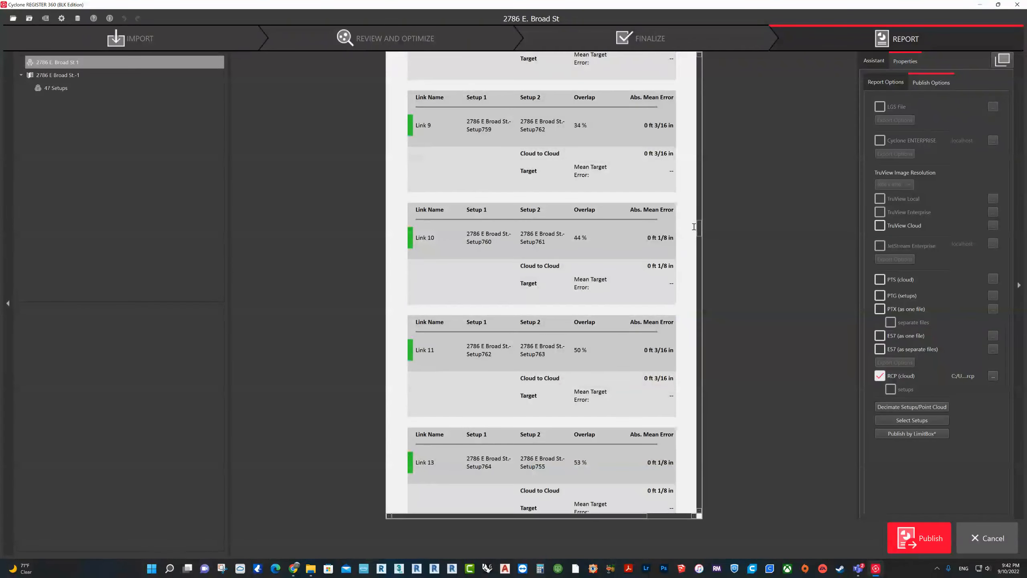
left_click_drag(699, 223, 710, 39)
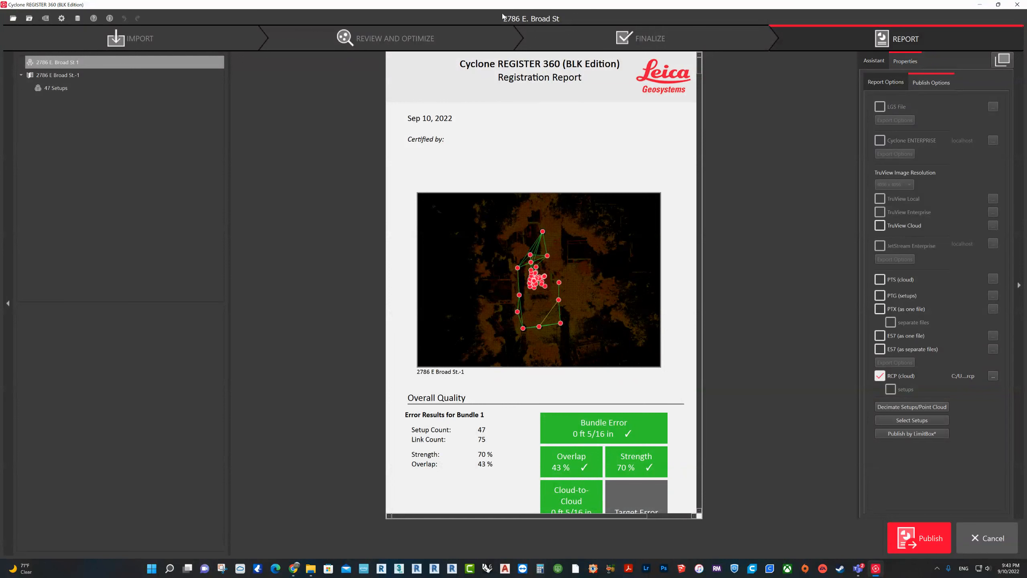
left_click(997, 538)
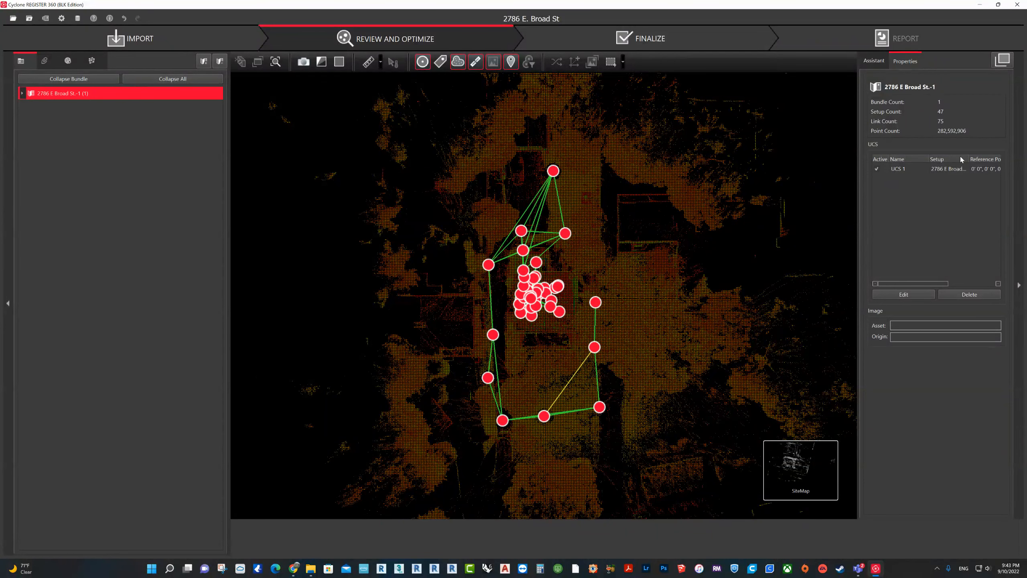
Step: Finalize the bundle again and choose RCP cloud publishing to project 61's 00-Scan Data folder, restricted to LimitBox-1
left_click(666, 38)
left_click(918, 537)
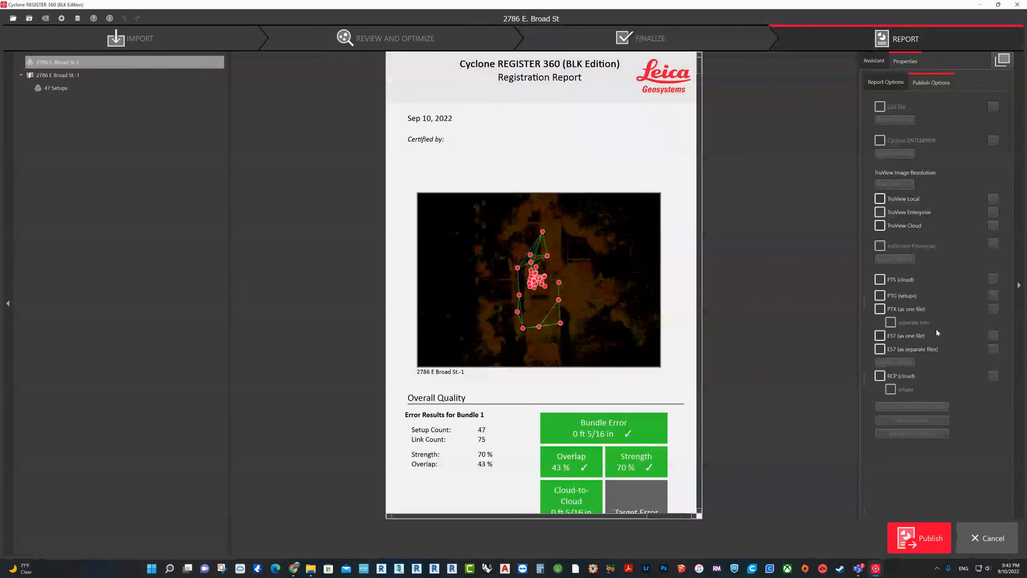
left_click(880, 375)
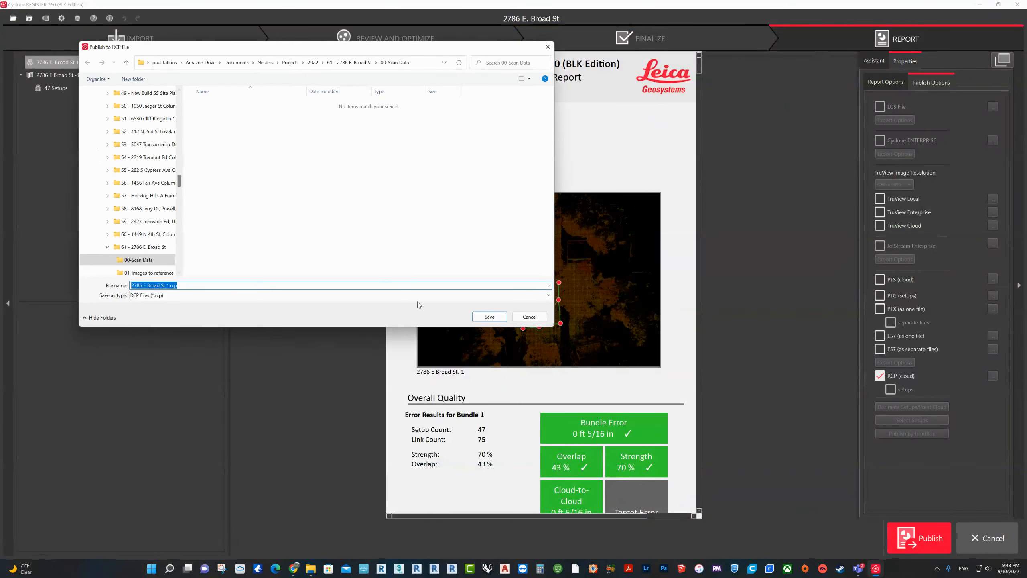
left_click(490, 317)
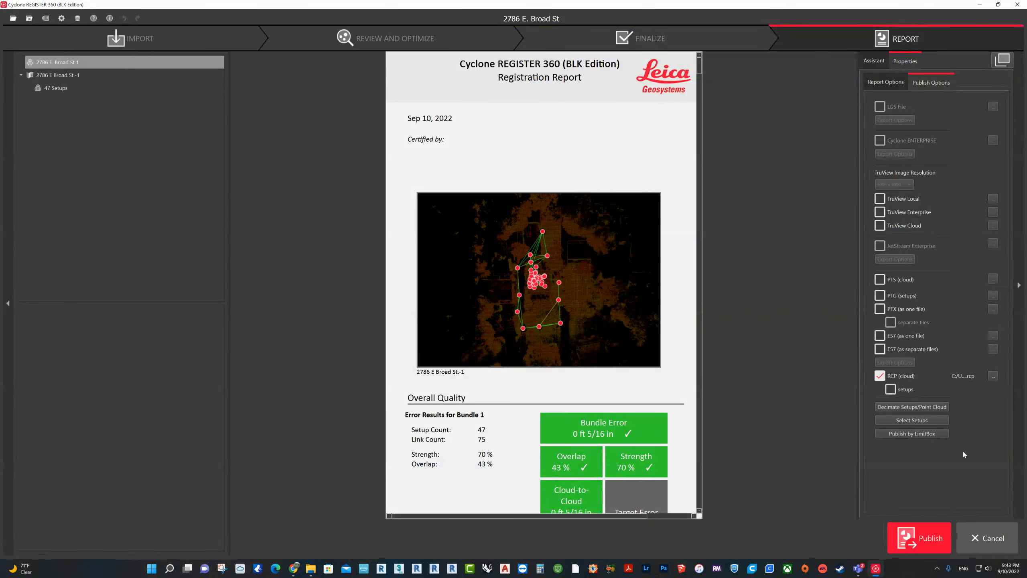
left_click(906, 434)
left_click(568, 362)
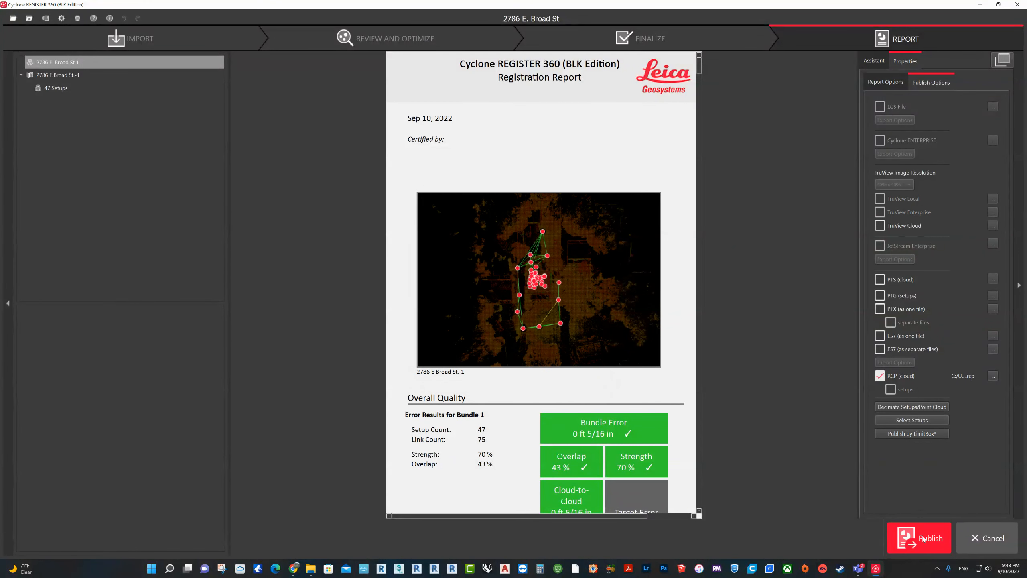